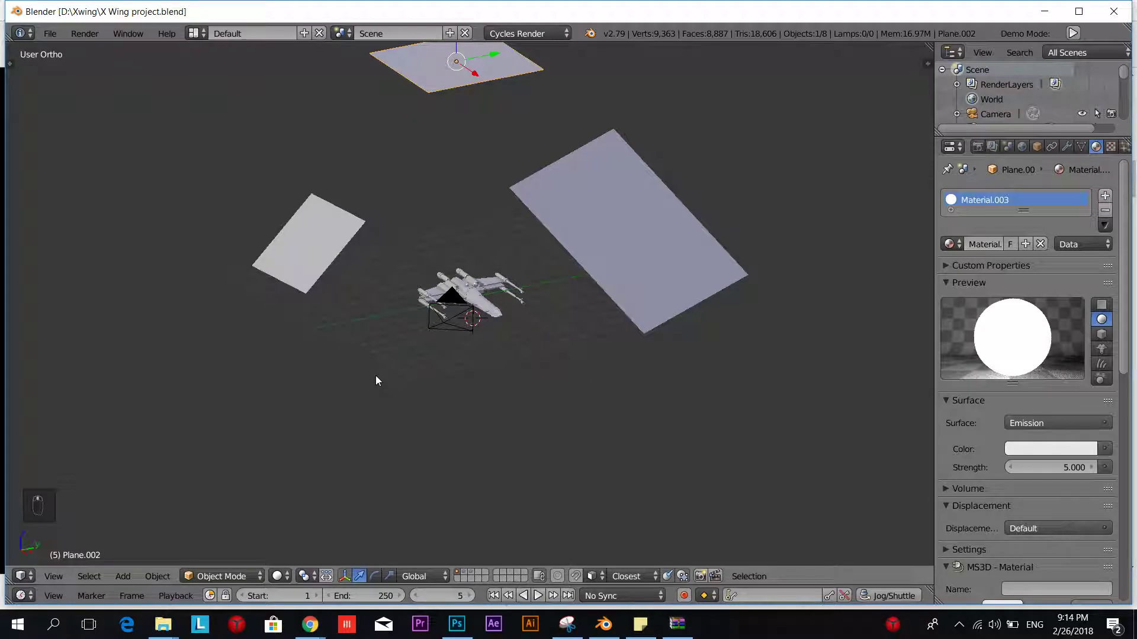
Examine the emission colour and strength of each of the three light planes around the X-wing
middle_drag(375, 380, 471, 397)
middle_drag(437, 359, 540, 389)
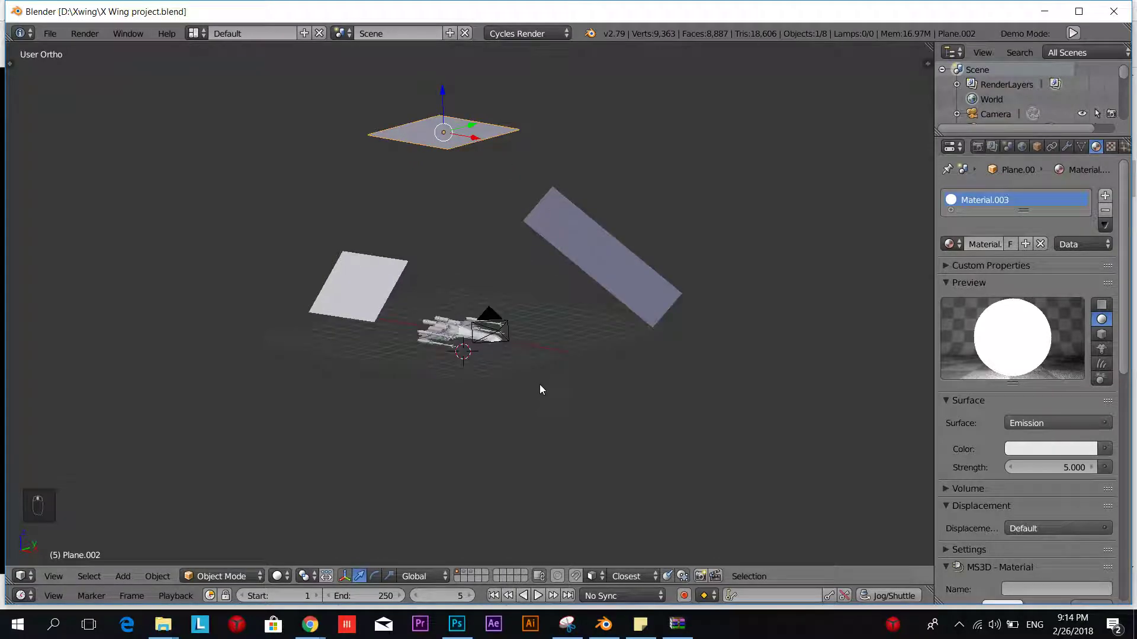
right_click(637, 280)
shift+right_click(425, 129)
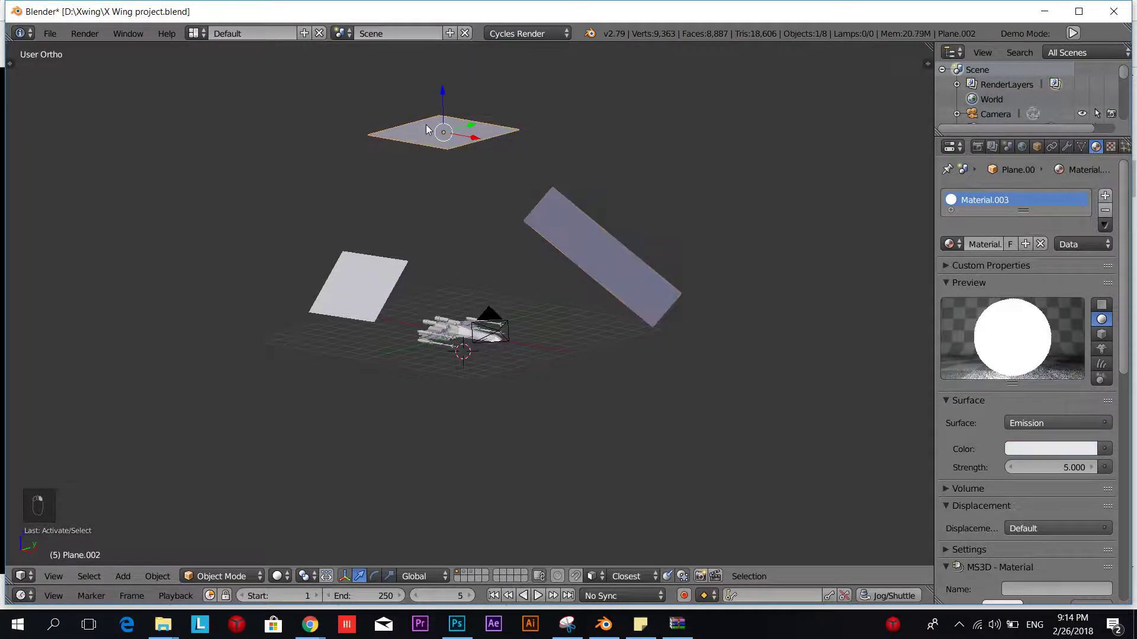
right_click(354, 278)
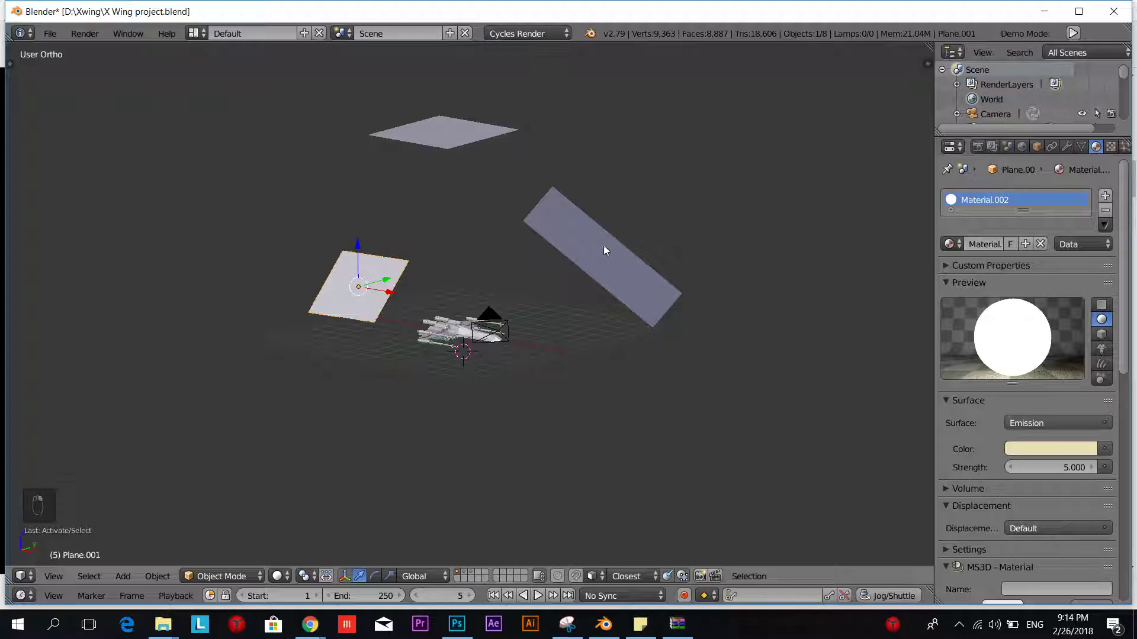
scroll(603, 245, up, 3)
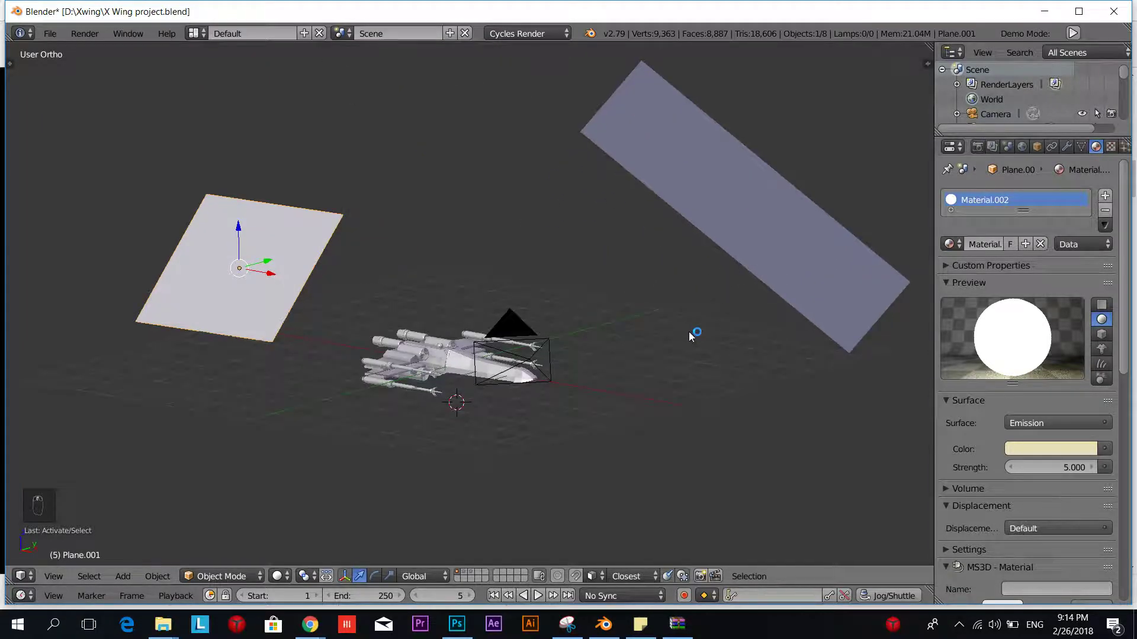
middle_drag(688, 332, 549, 328)
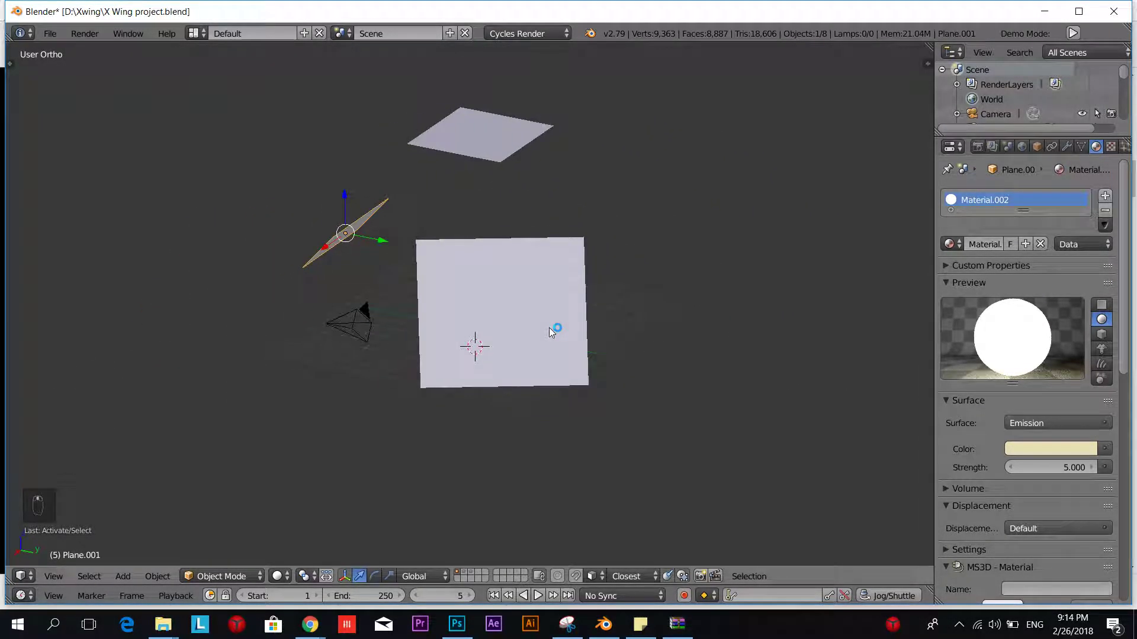
right_click(549, 328)
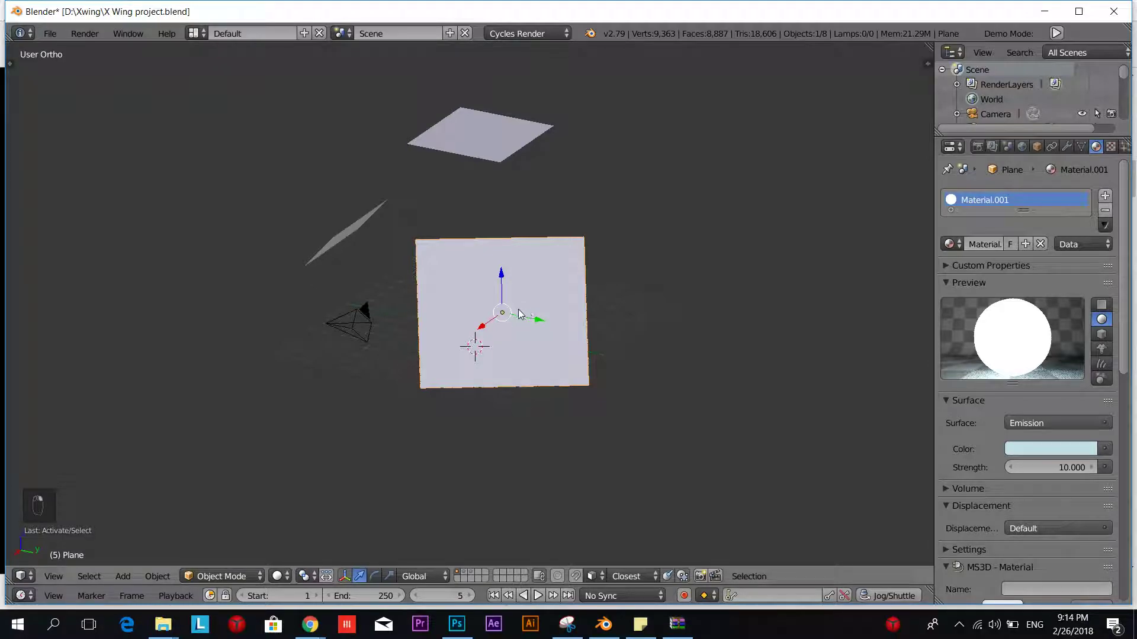
middle_drag(330, 337, 521, 404)
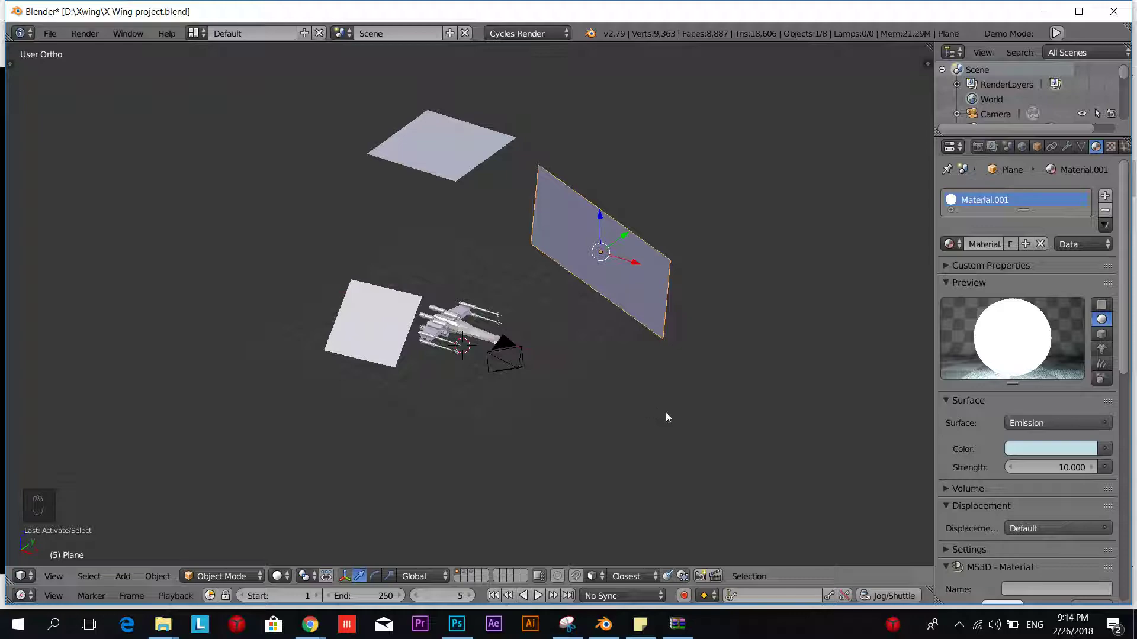
Delete all three emission light planes around the X-wing
middle_drag(667, 414, 676, 393)
key(Delete)
click(679, 396)
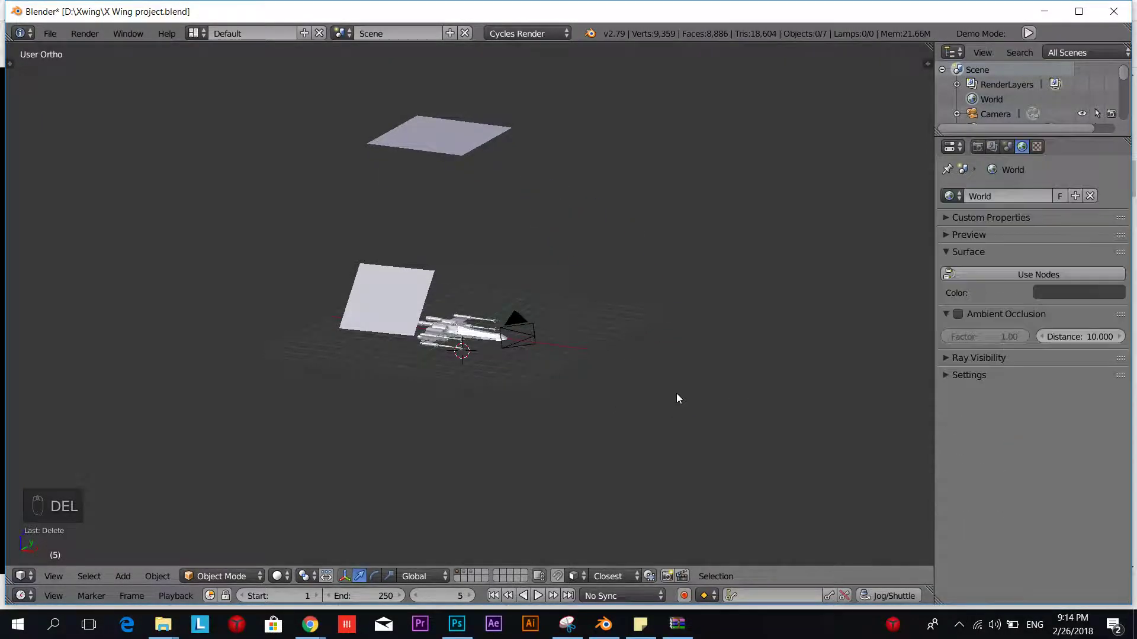
right_click(412, 126)
key(Delete)
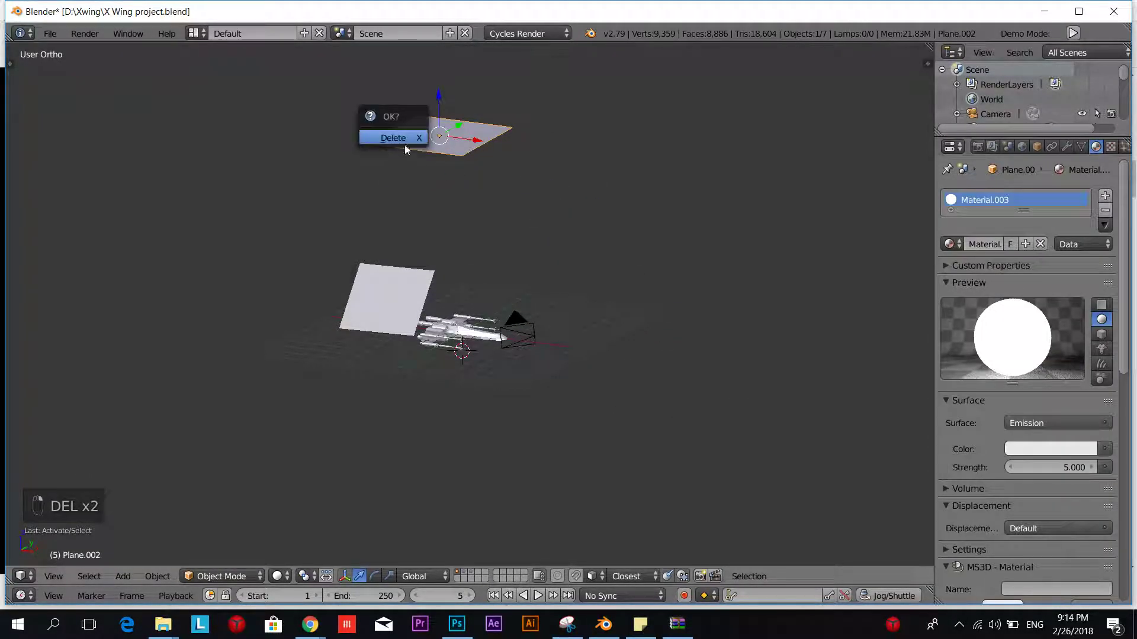
click(404, 144)
right_click(378, 286)
key(Delete)
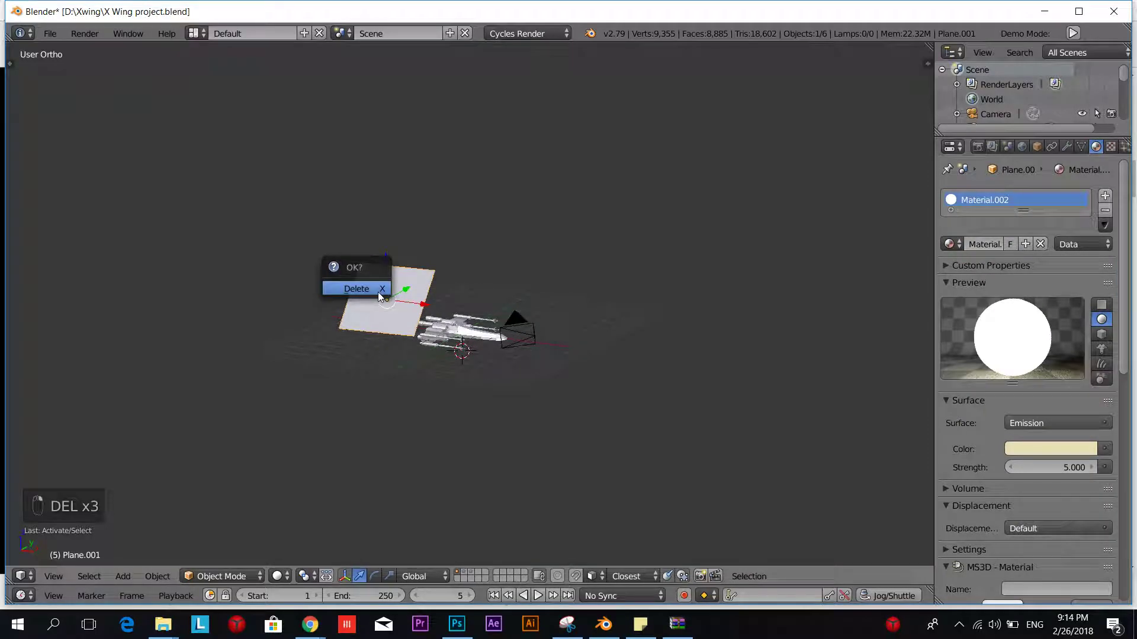
click(377, 293)
Review the available render engines, keep Cycles Render, and enable nodes for the World surface
shift+middle_drag(818, 360, 654, 300)
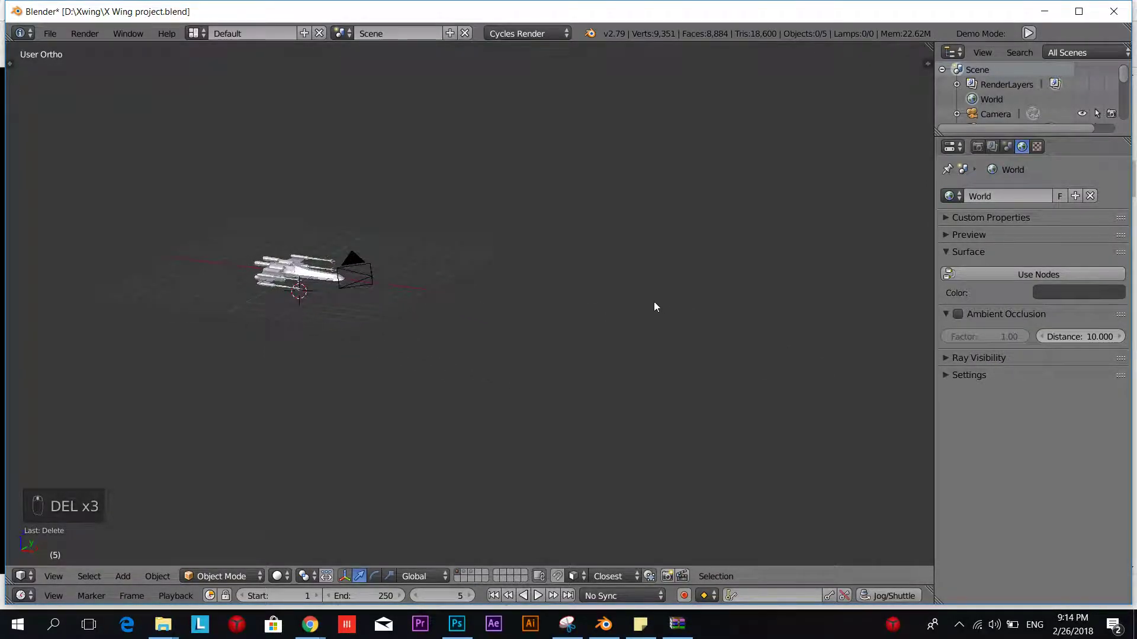
click(545, 35)
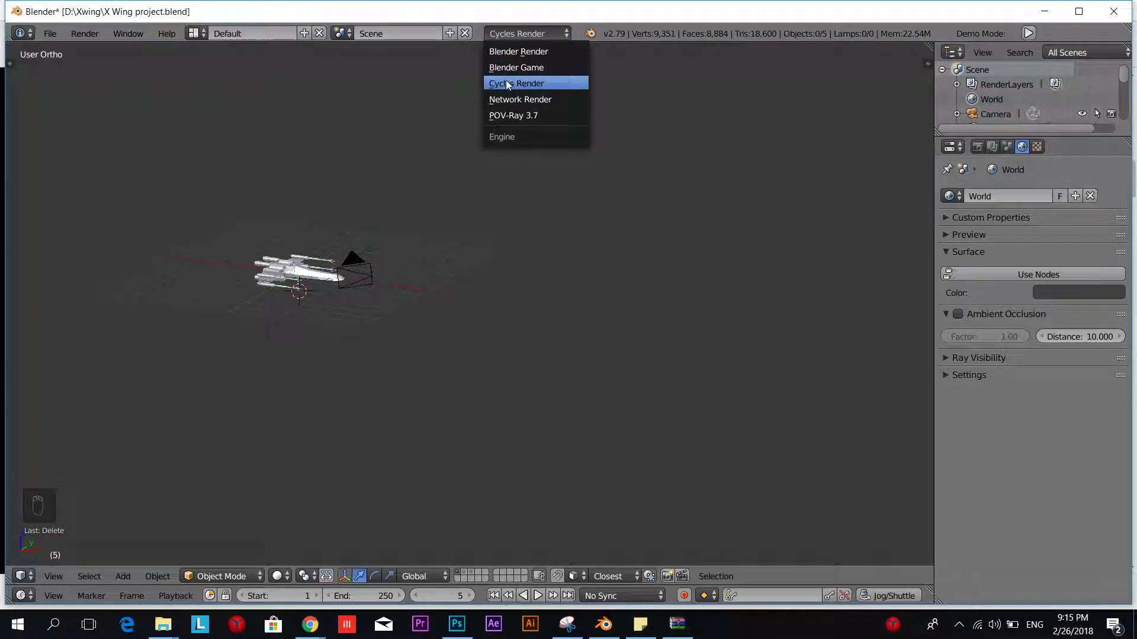
click(847, 307)
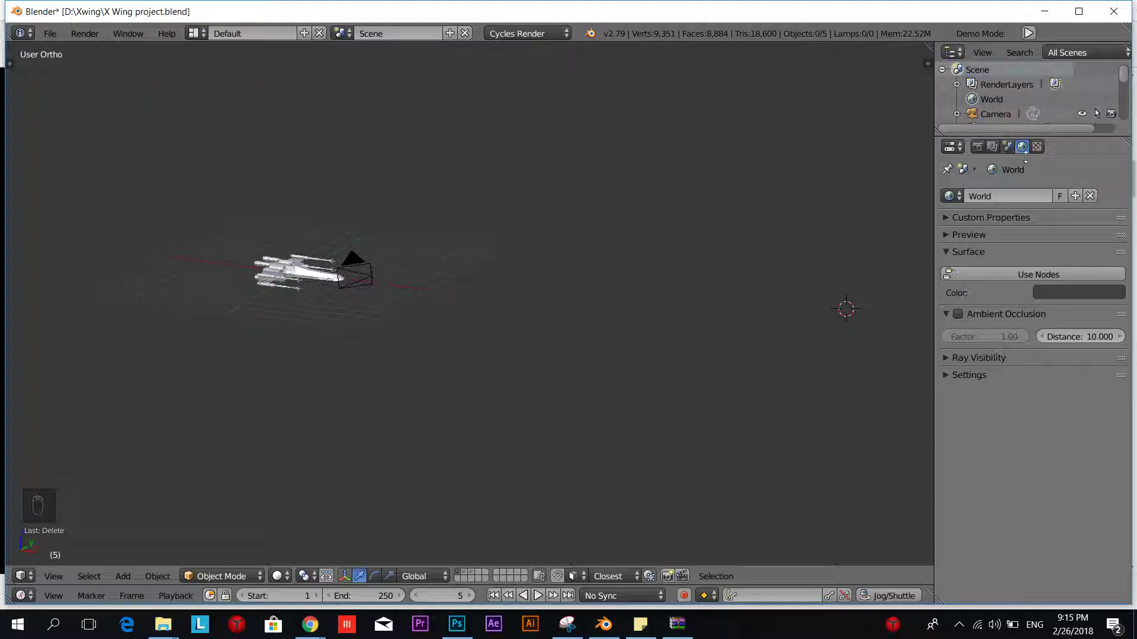
click(1042, 274)
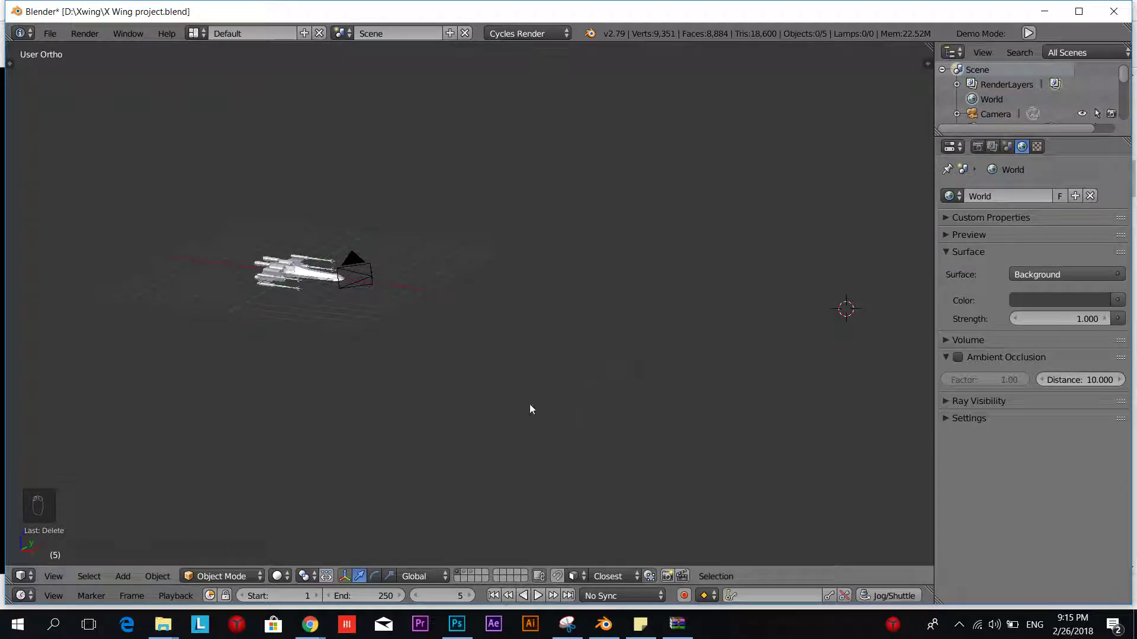
Switch to Chrome and look through the free HDRI sets on the sIBL Archive page
middle_drag(529, 404, 416, 421)
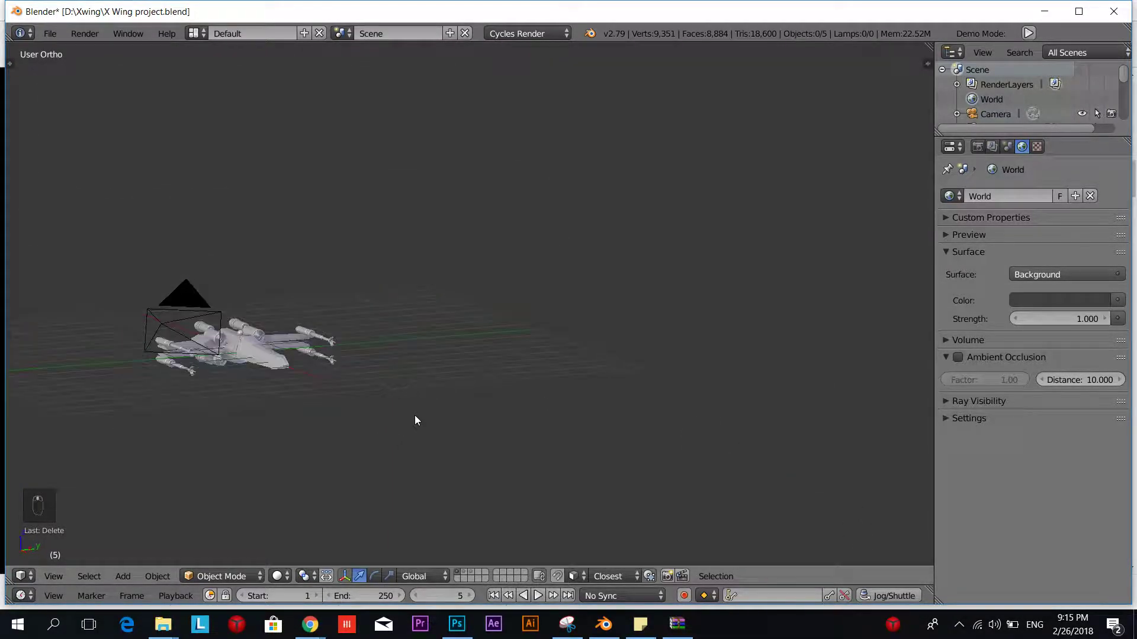
key(alt+Tab)
key(alt+Tab)
key(alt+Tab)
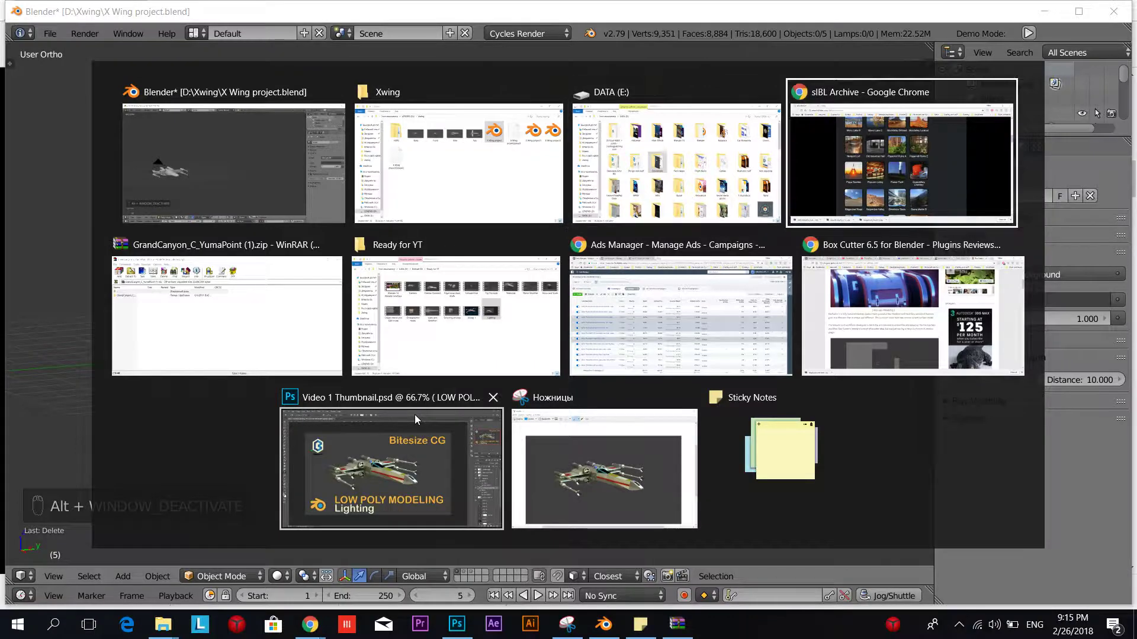
scroll(34, 279, up, 5)
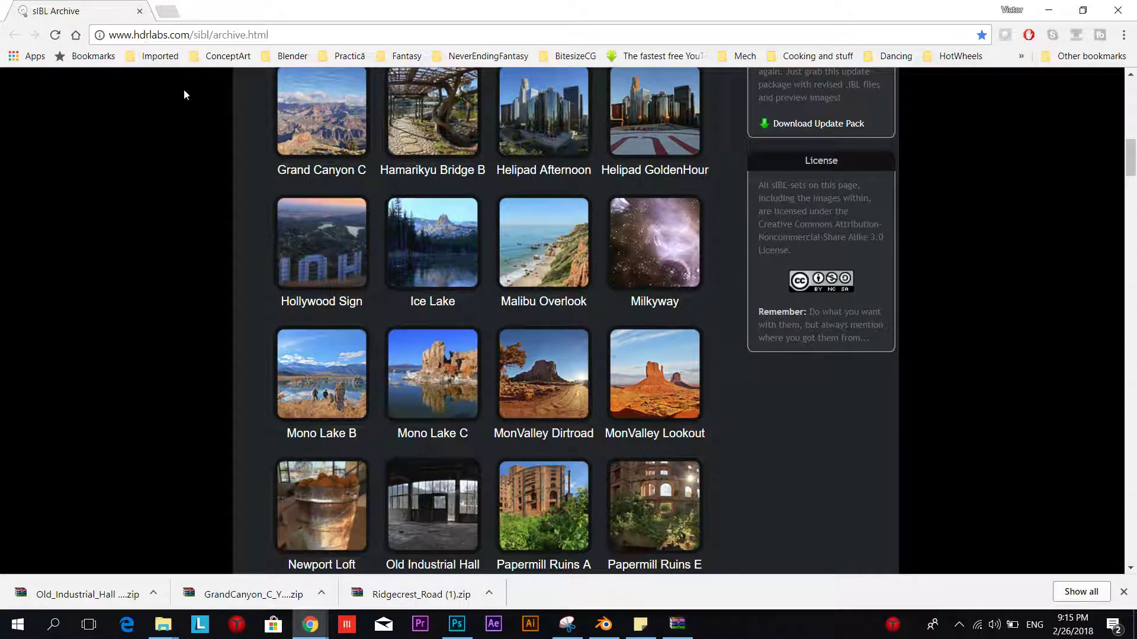
scroll(213, 296, up, 7)
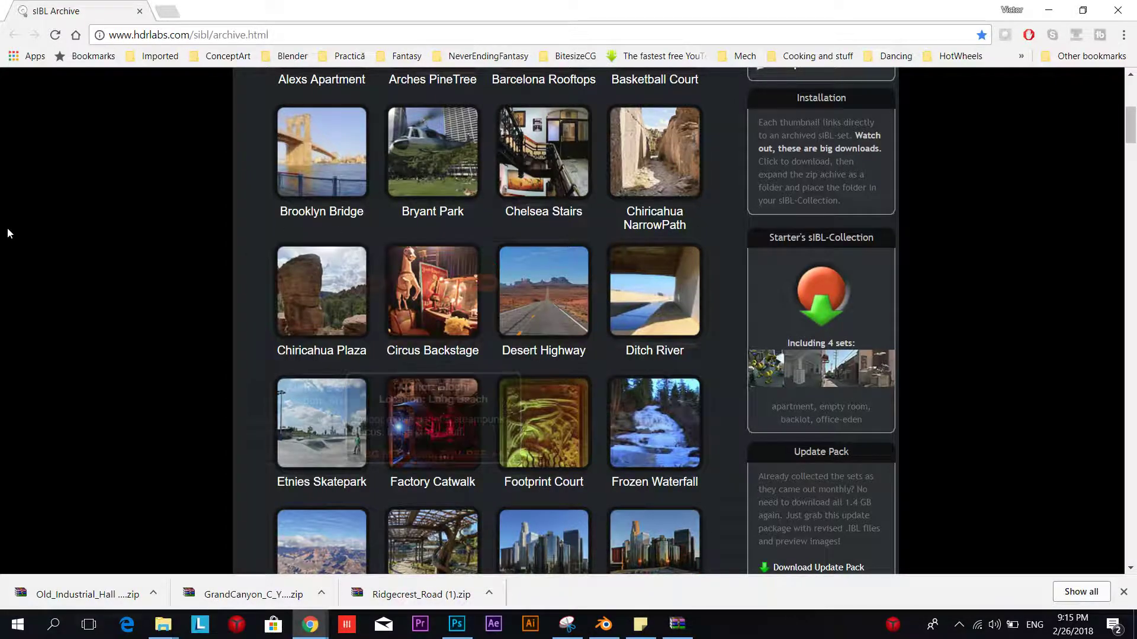
scroll(155, 373, up, 5)
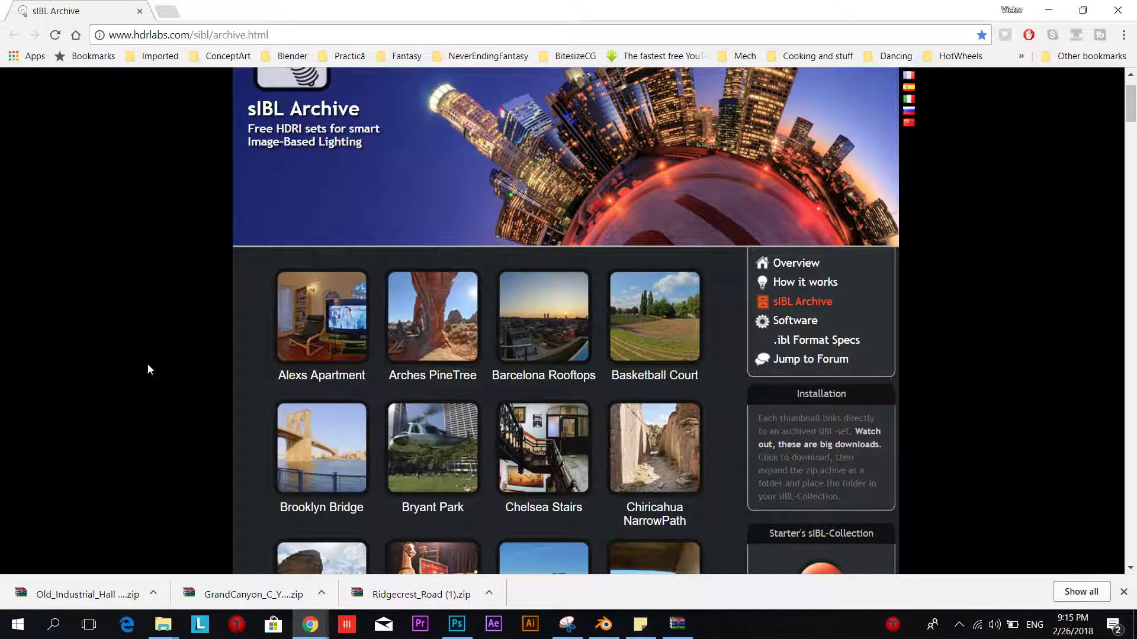
scroll(147, 364, down, 4)
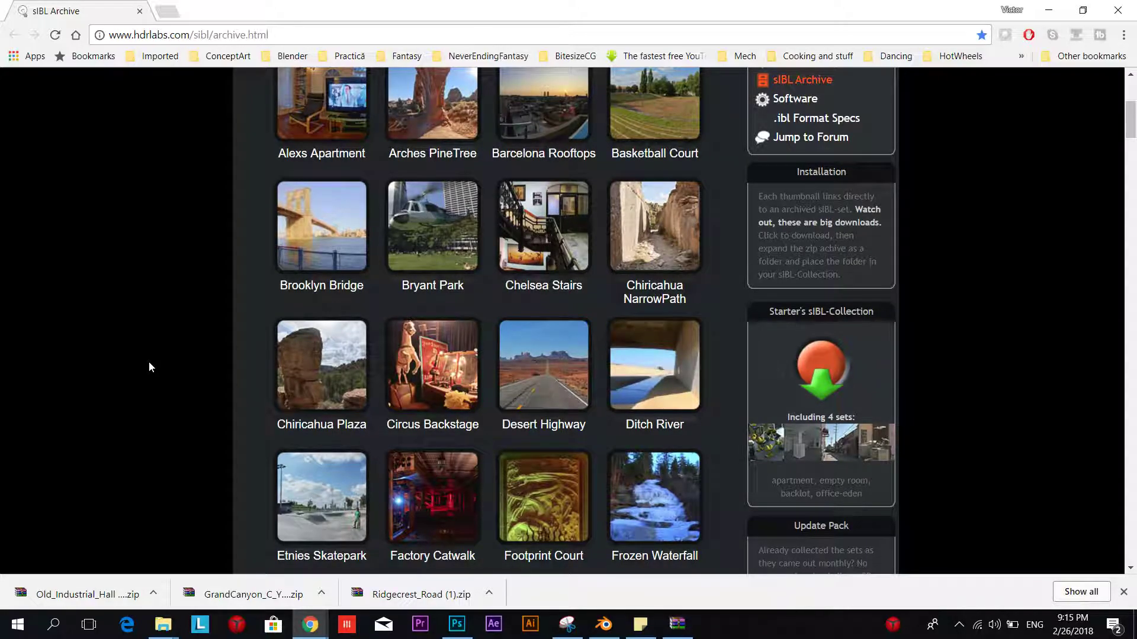
scroll(148, 361, down, 2)
Return to Blender and hide the camera in front of the X-wing
key(alt+Tab)
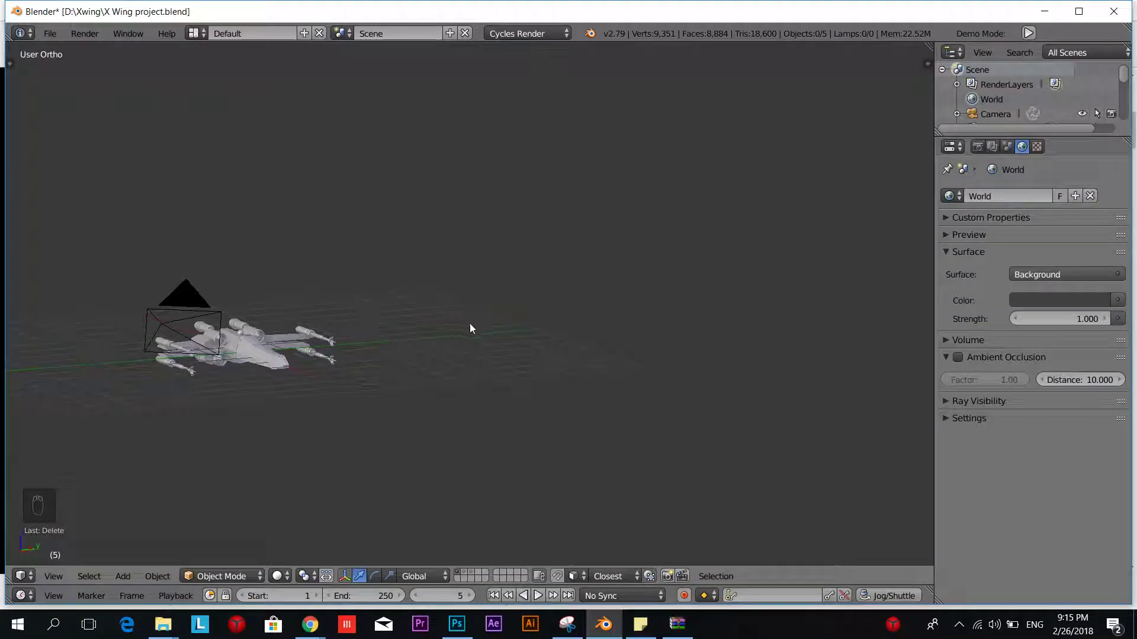
middle_drag(502, 339, 528, 338)
shift+middle_drag(505, 385, 583, 340)
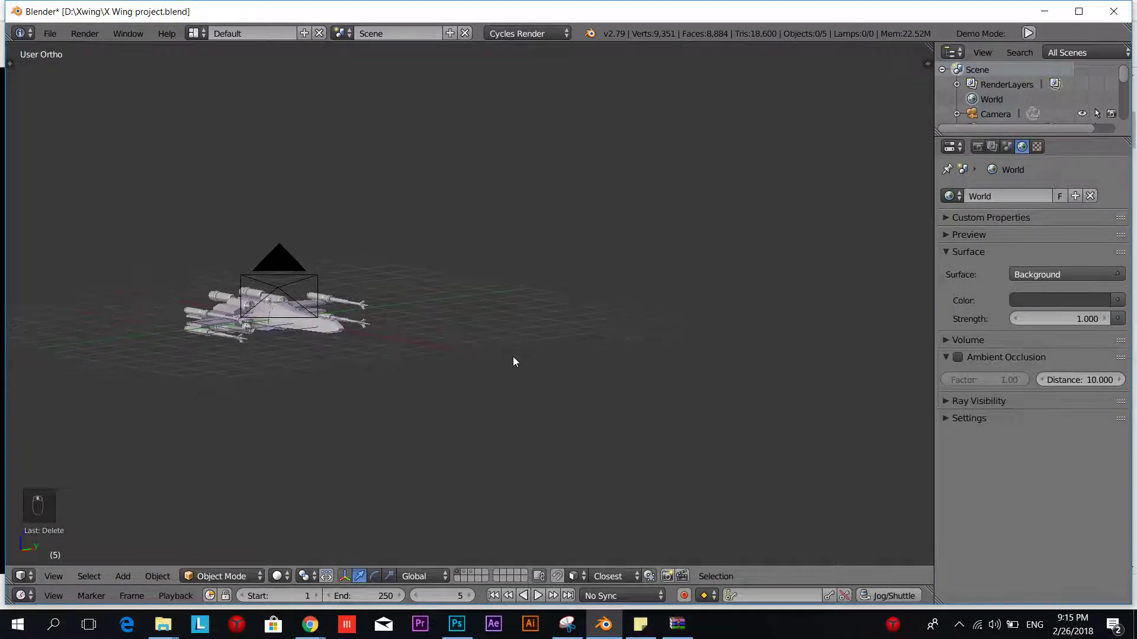
scroll(339, 336, up, 1)
right_click(241, 281)
key(h)
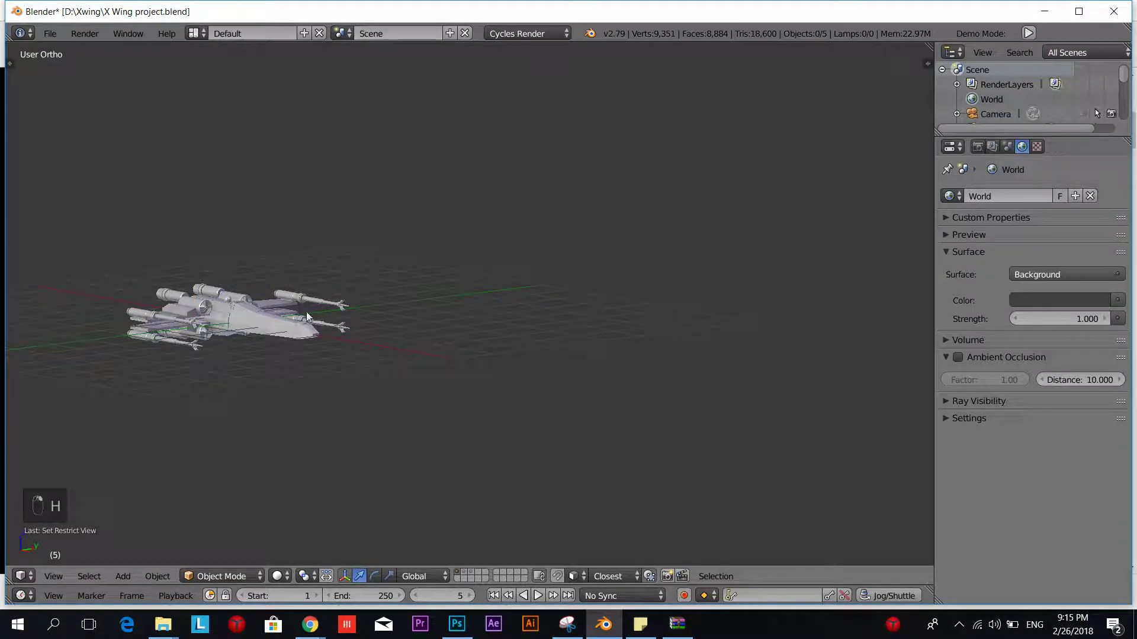
shift+middle_drag(364, 337, 462, 347)
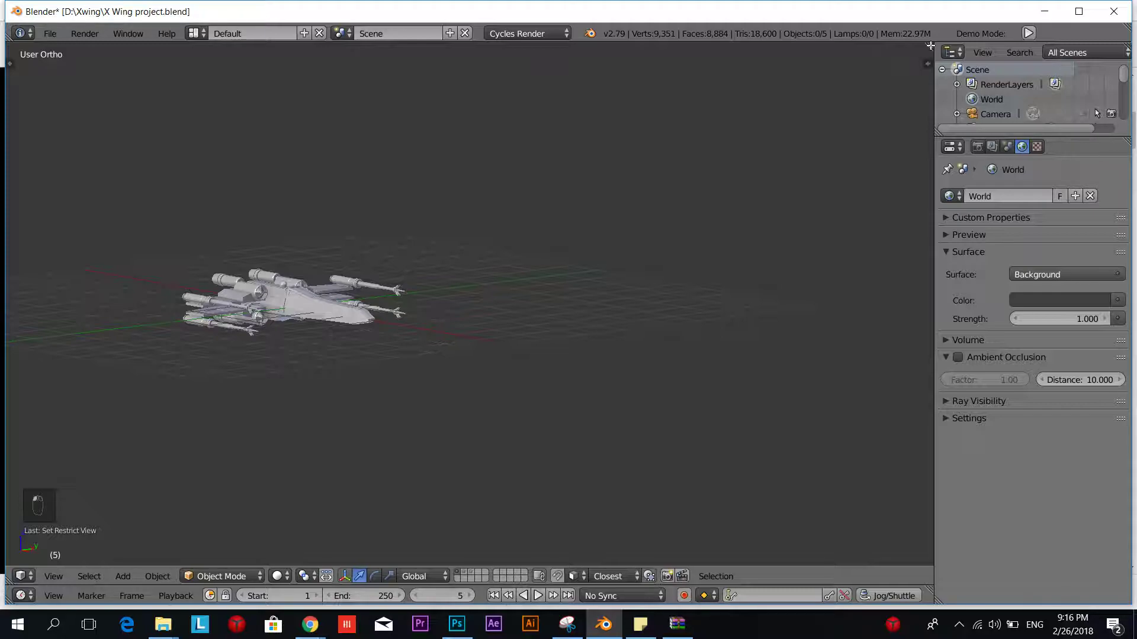
Split the 3D view into two side-by-side areas, widening the second one and narrowing the properties area
drag(930, 46, 413, 213)
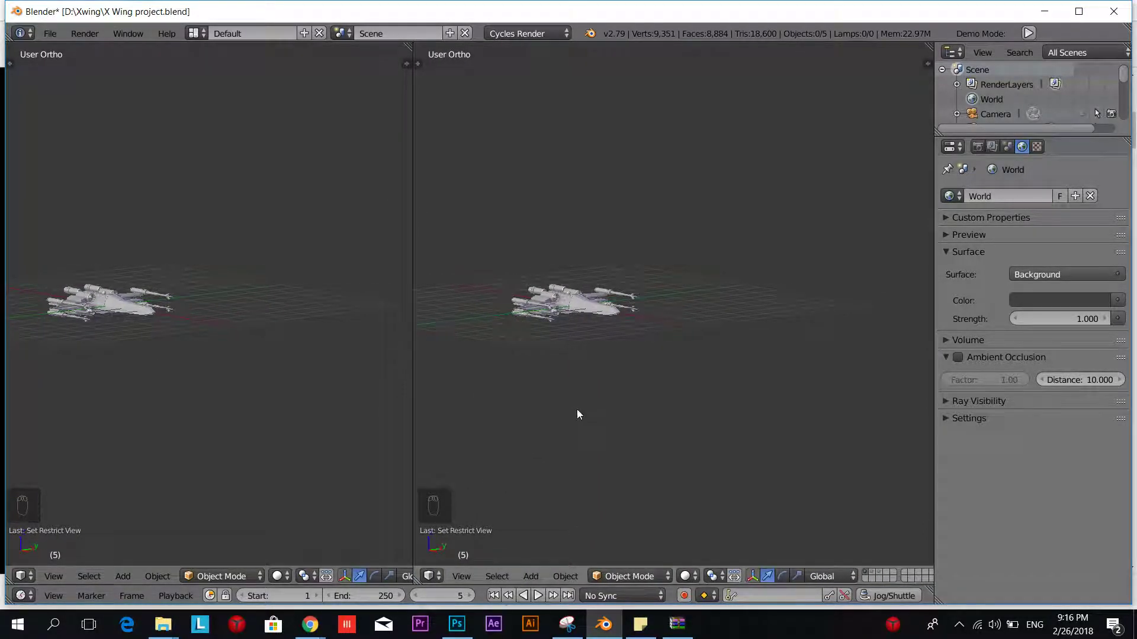
shift+middle_drag(577, 410, 632, 392)
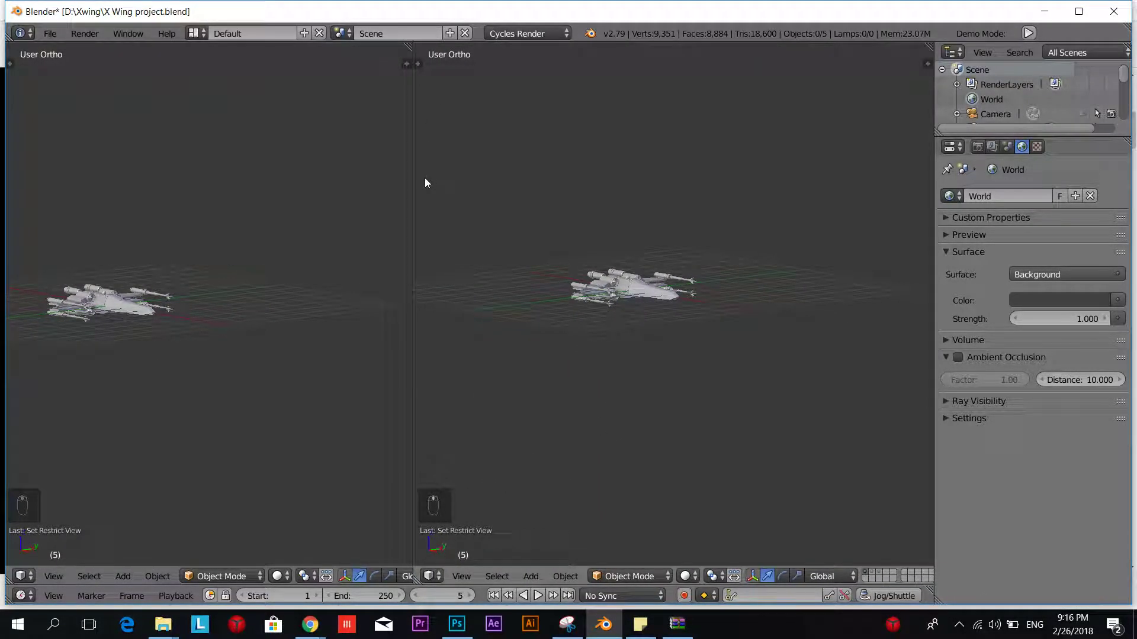
drag(411, 183, 318, 251)
shift+middle_drag(70, 379, 163, 366)
scroll(224, 398, up, 2)
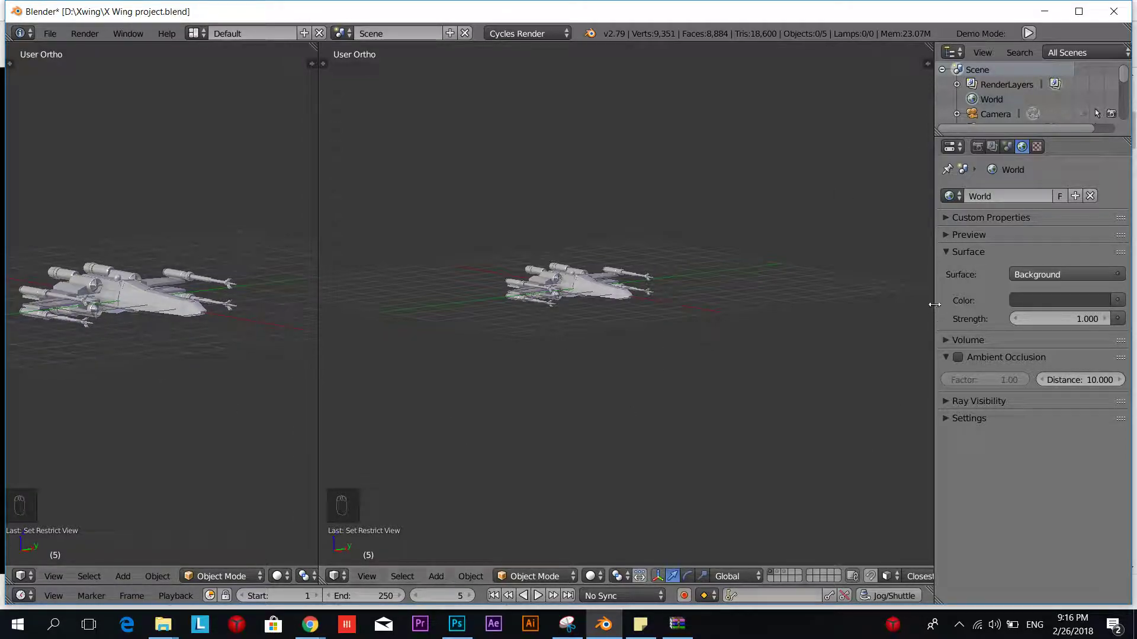
drag(934, 315, 978, 314)
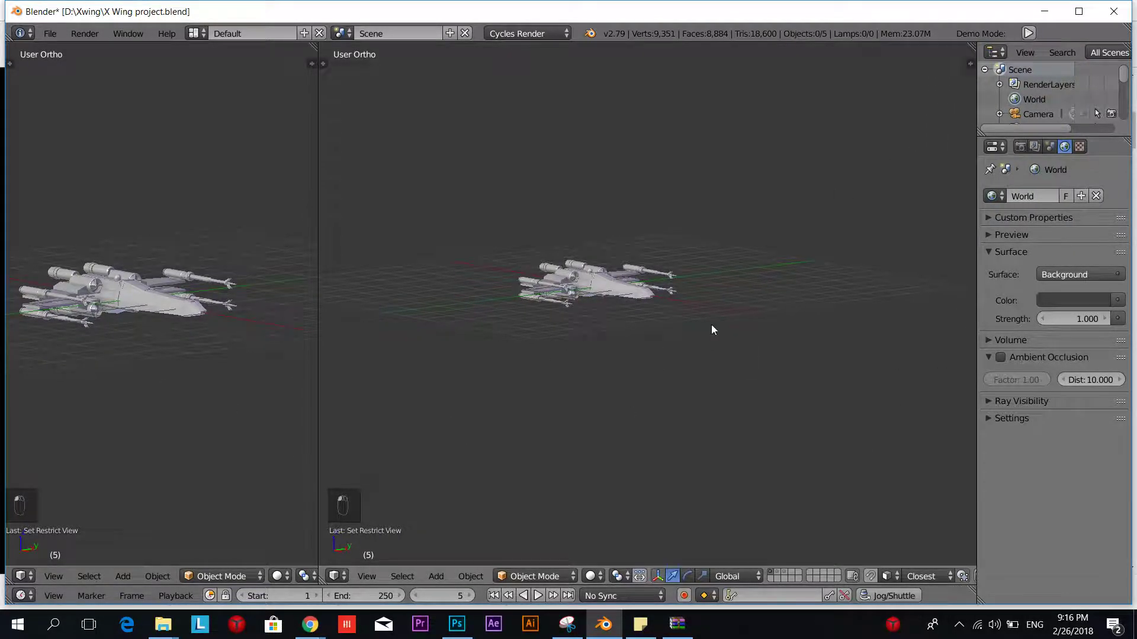
Change the wider area to a Node Editor showing the World shader nodes, with its sidebar hidden
click(338, 578)
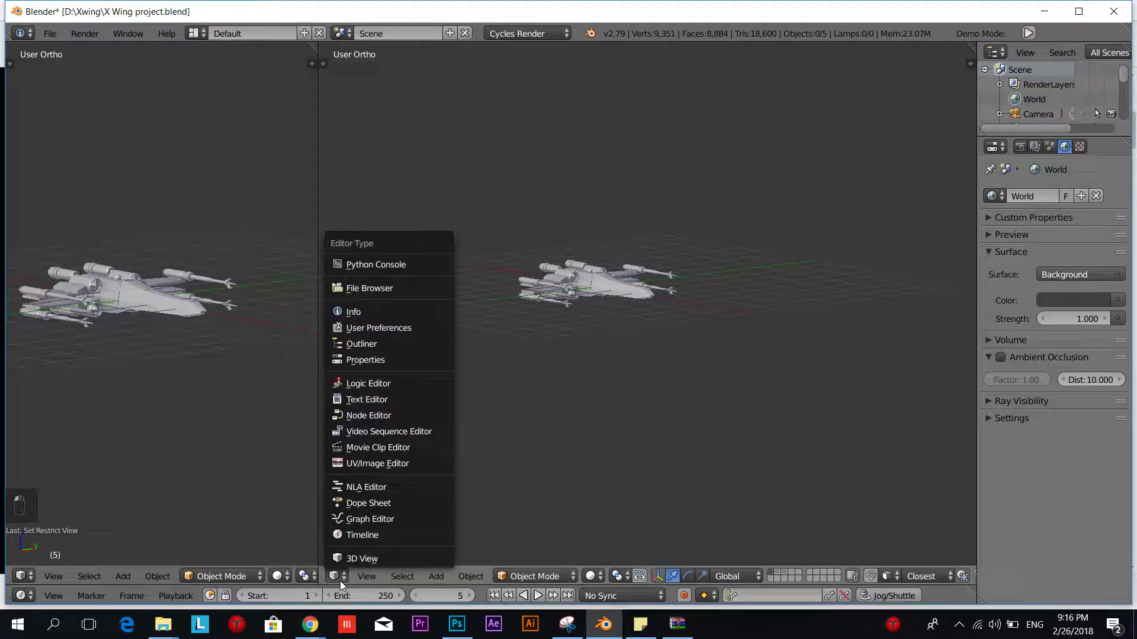
click(390, 413)
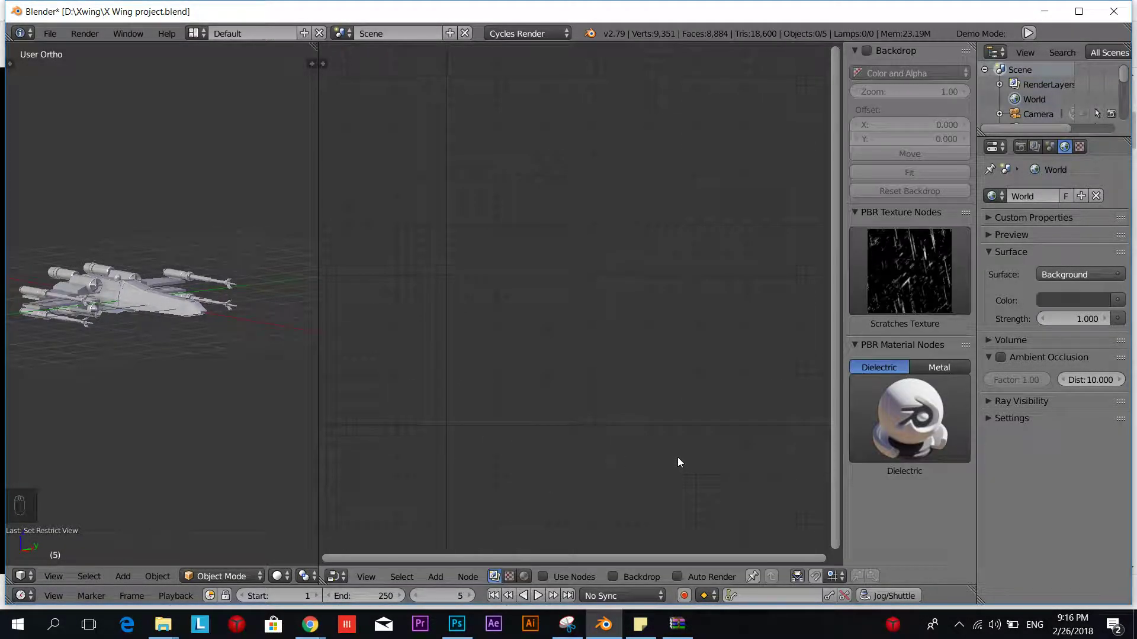
click(525, 577)
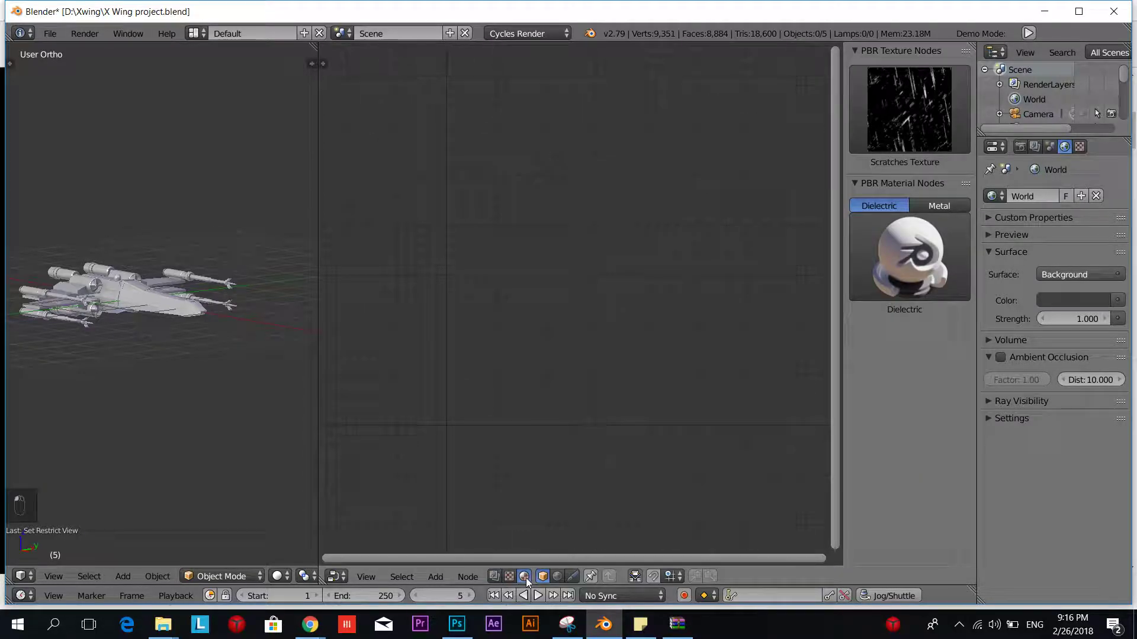
click(557, 577)
middle_drag(526, 460, 582, 480)
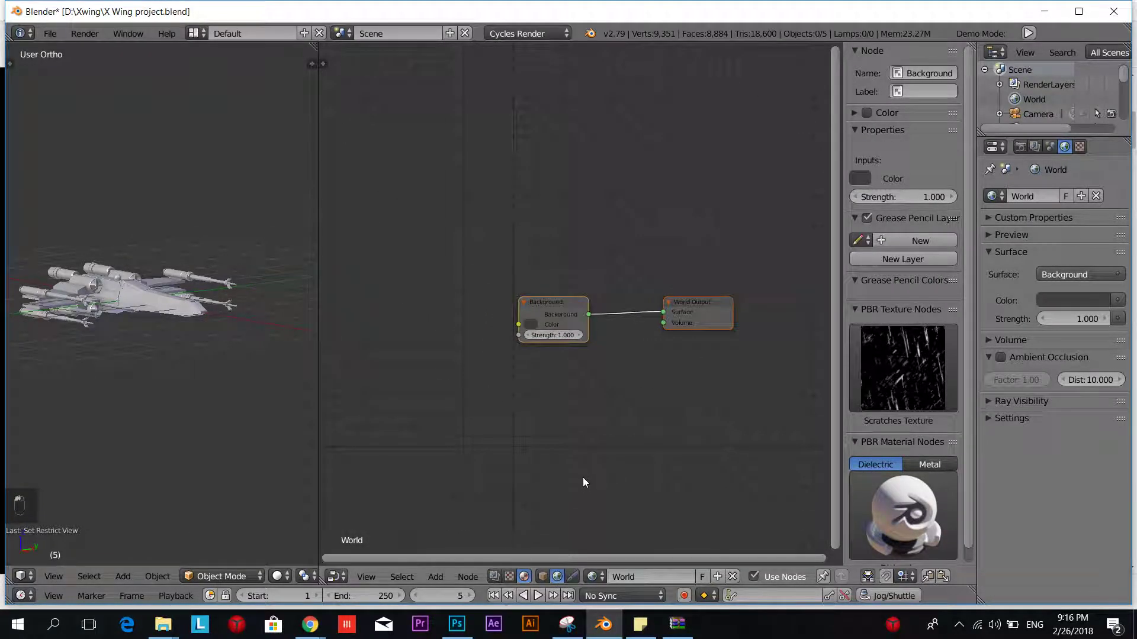
key(n)
middle_drag(648, 439, 616, 424)
scroll(619, 428, up, 3)
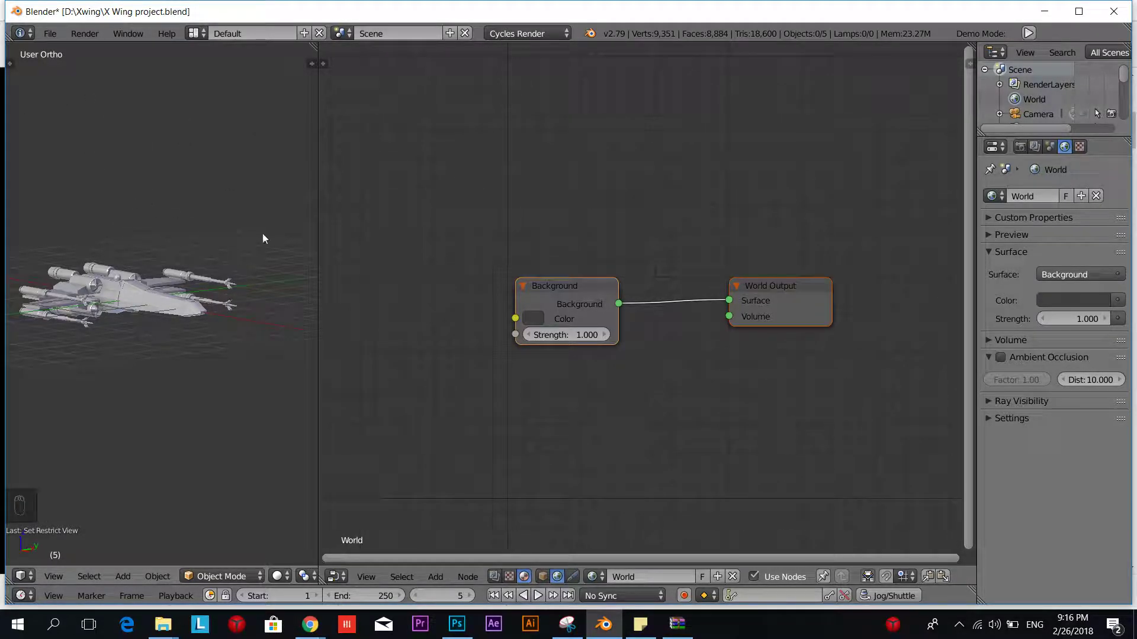
Brighten the Background node's colour to light grey and show the X-wing in rendered shading
click(540, 319)
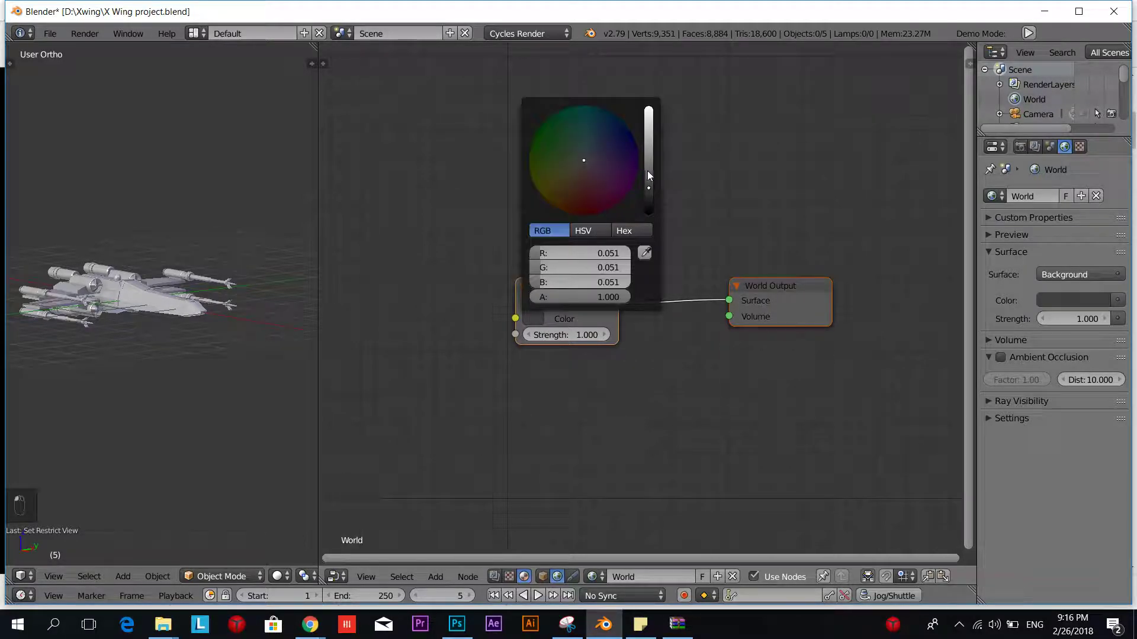
drag(649, 157, 649, 145)
key(shift+z)
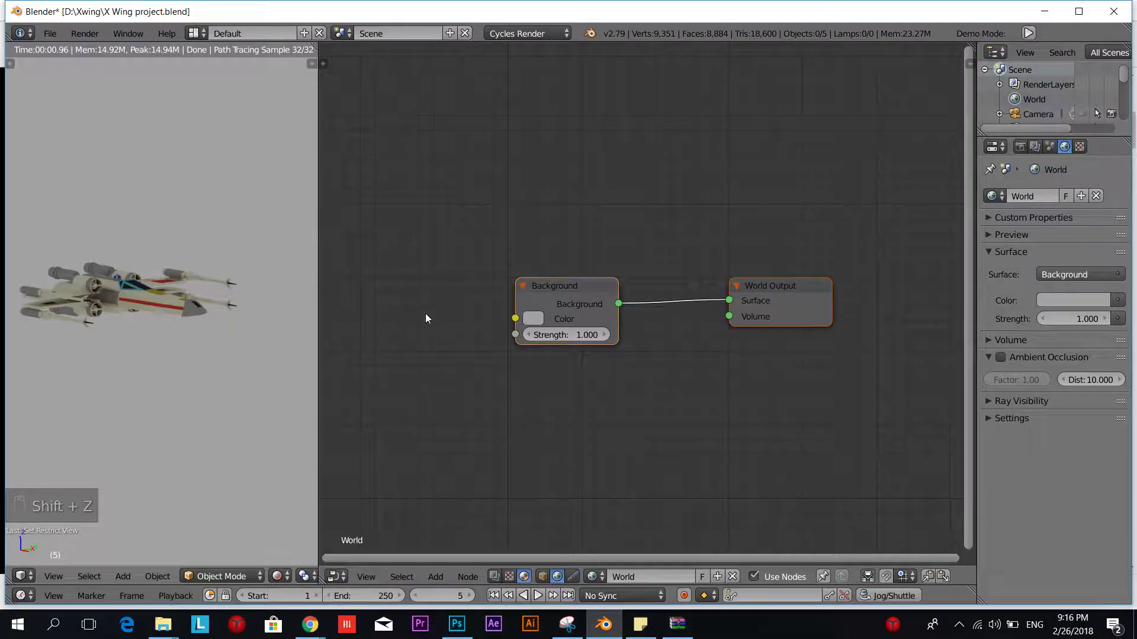
Try a blue and a red colour on the World's Background node to compare their effect on the rendered X-wing
click(533, 318)
click(616, 147)
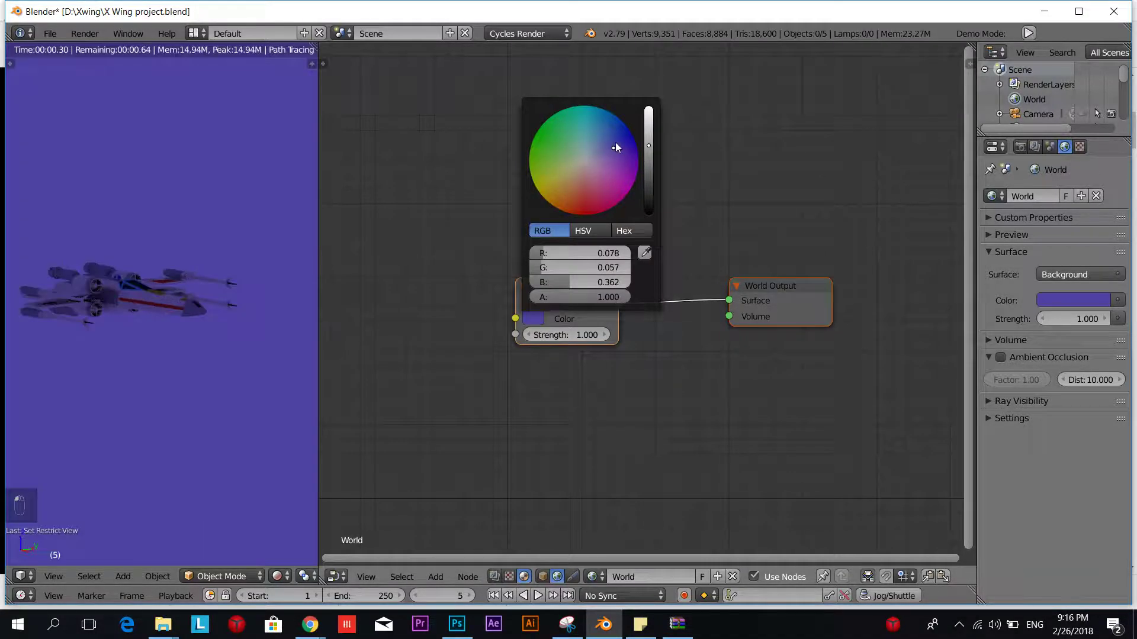
drag(616, 147, 606, 208)
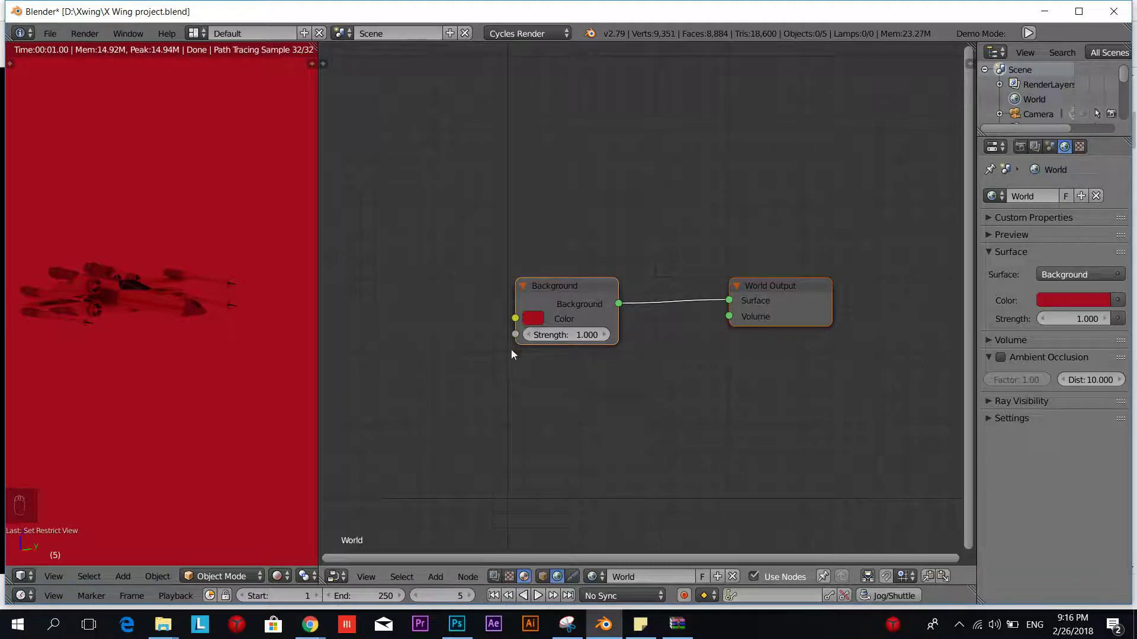
Return the Background node's colour to a nearly neutral tone and darken it to dark grey
click(535, 319)
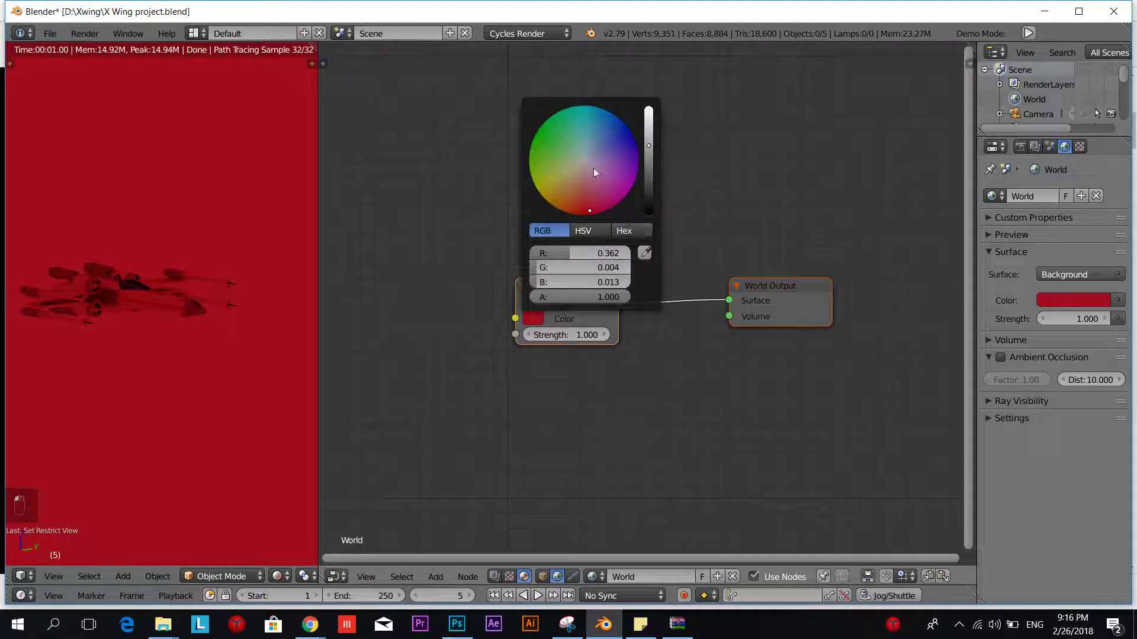
drag(584, 160, 581, 160)
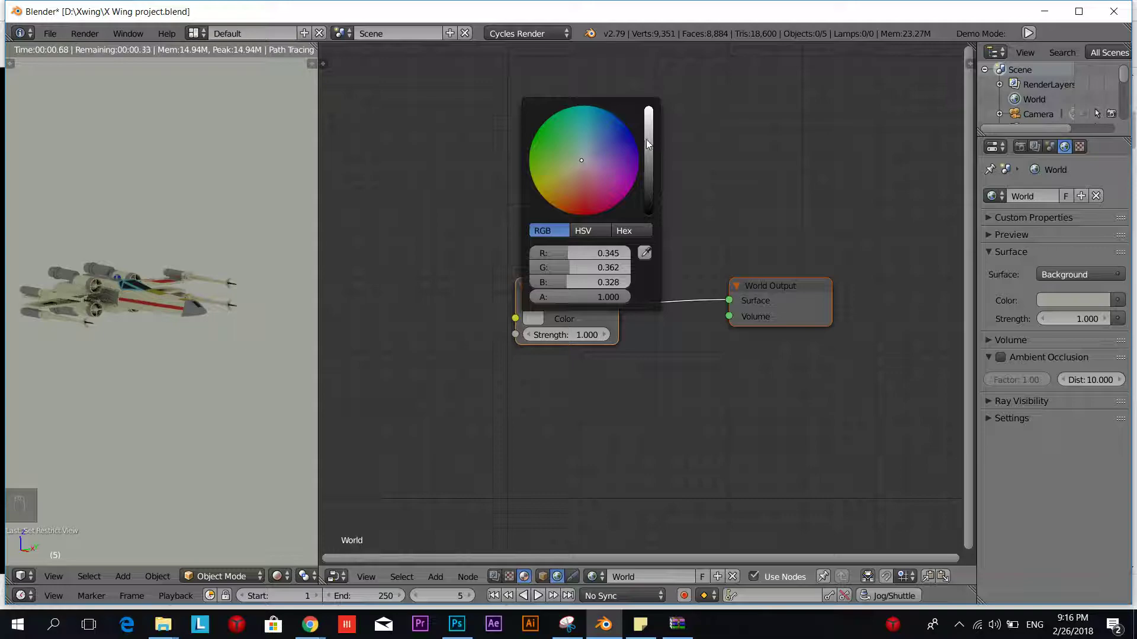
drag(648, 143, 649, 175)
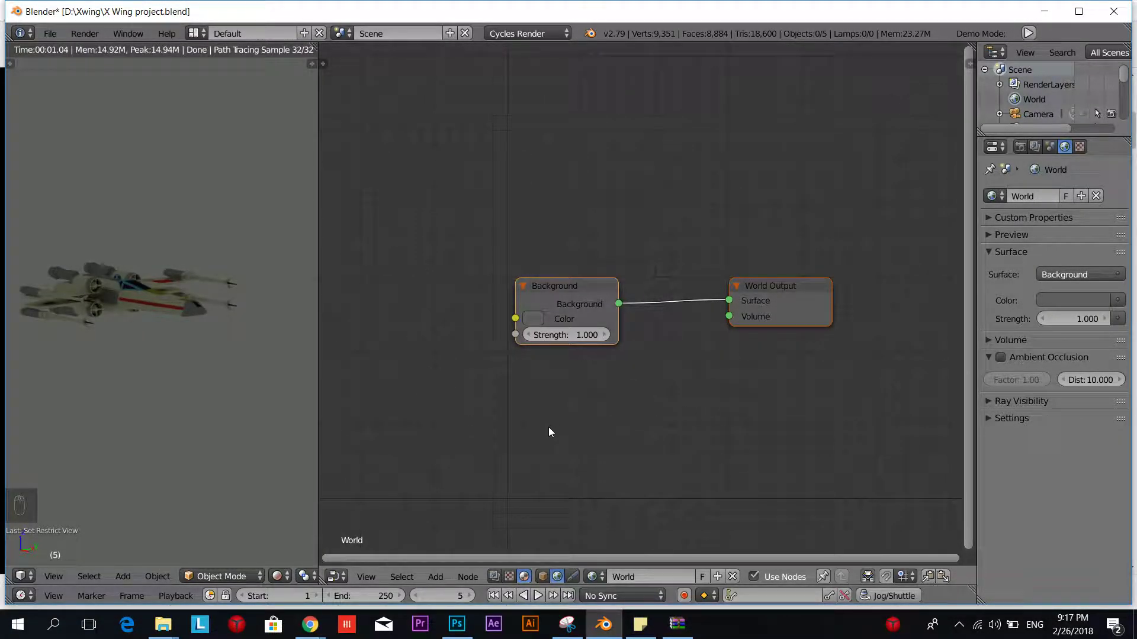
scroll(548, 431, down, 1)
key(space)
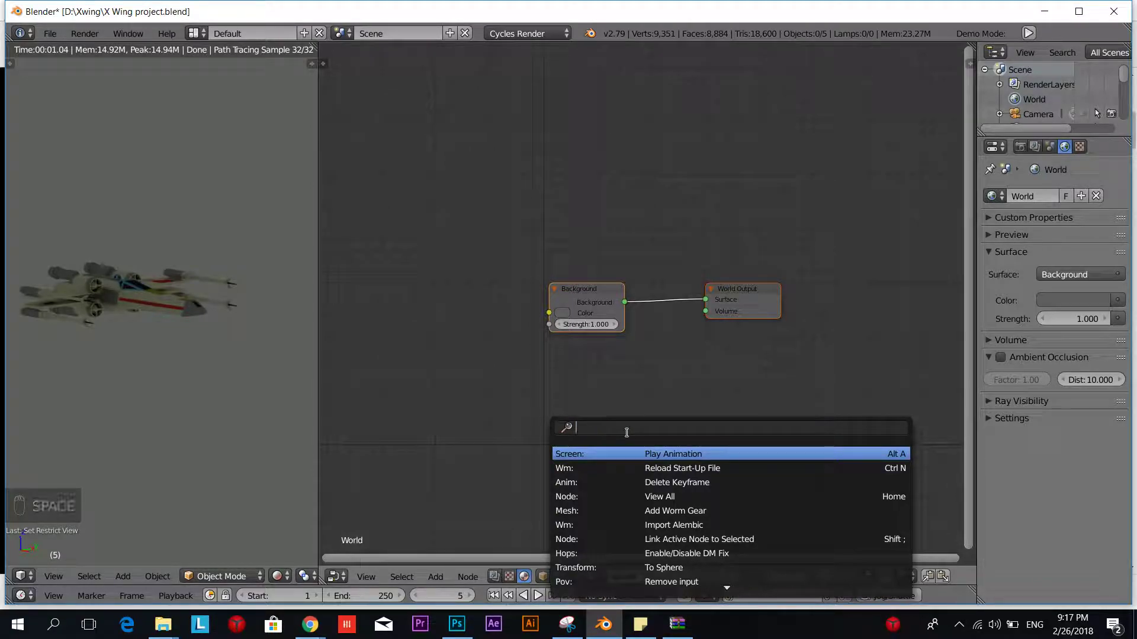
text(en)
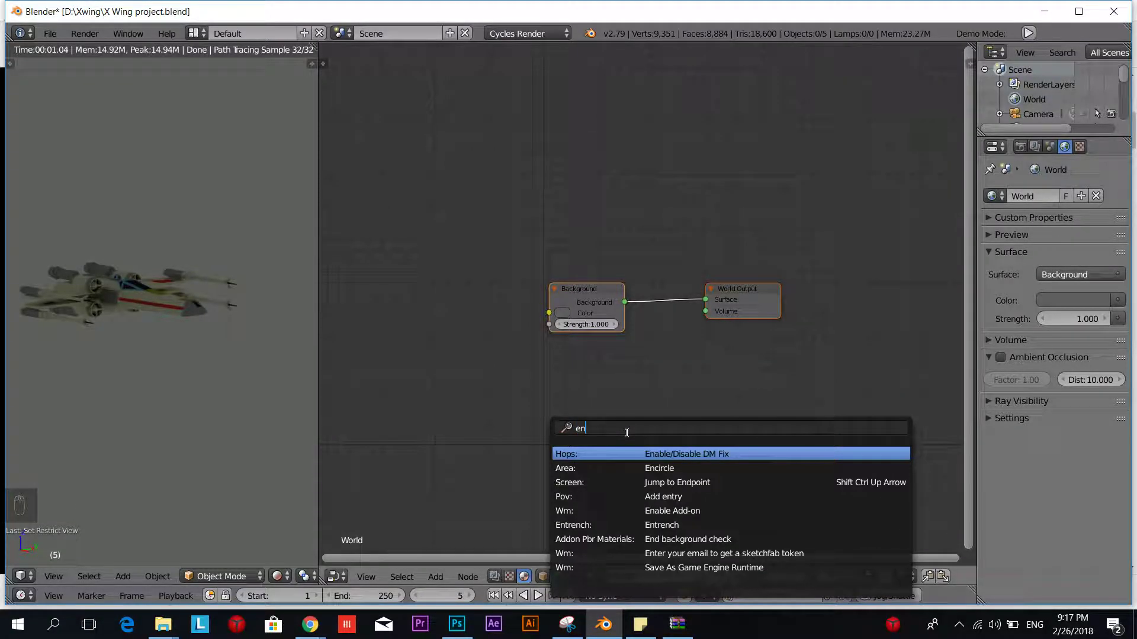
text(vir)
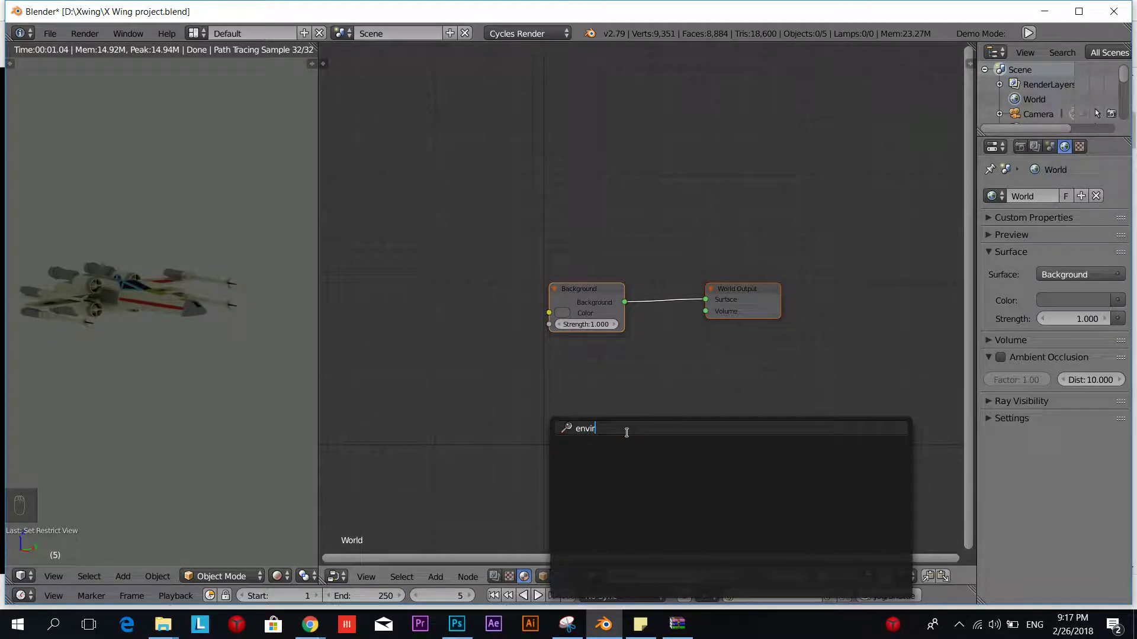
key(BackSpace)
key(BackSpace)
key(BackSpace)
key(BackSpace)
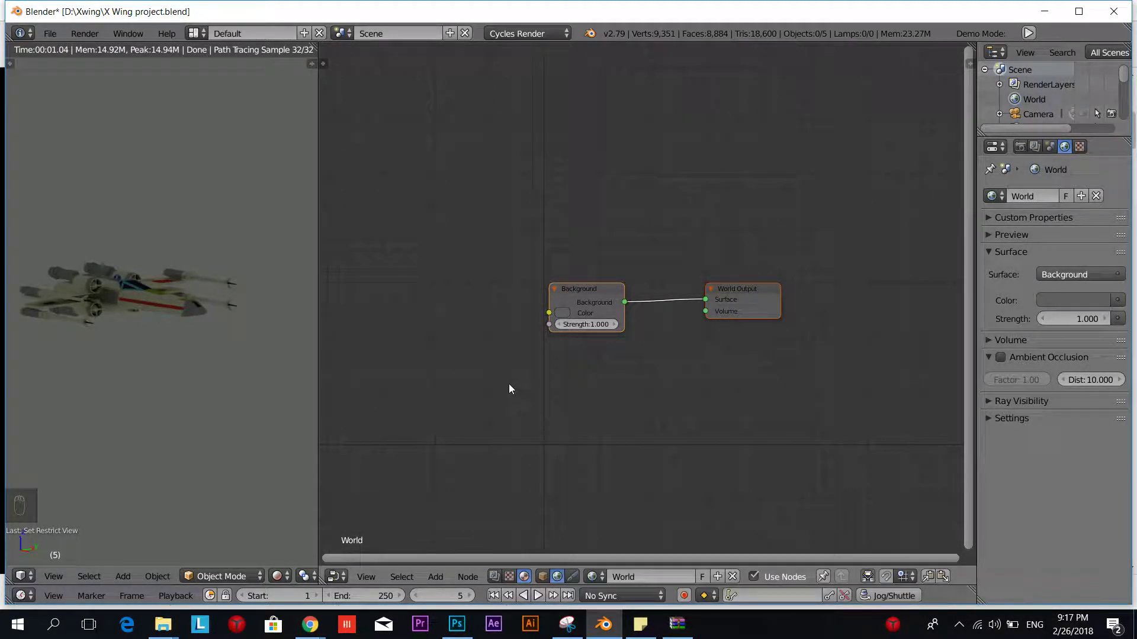
Find and add an Environment Texture node, placing it to the left of the Background node
key(shift+a)
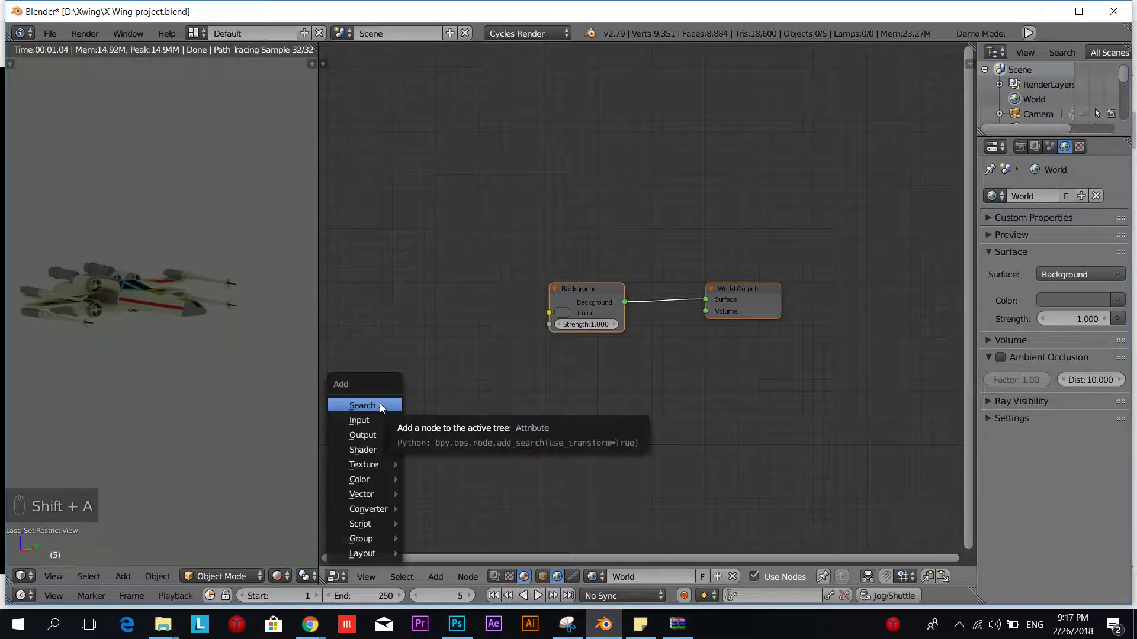
click(370, 406)
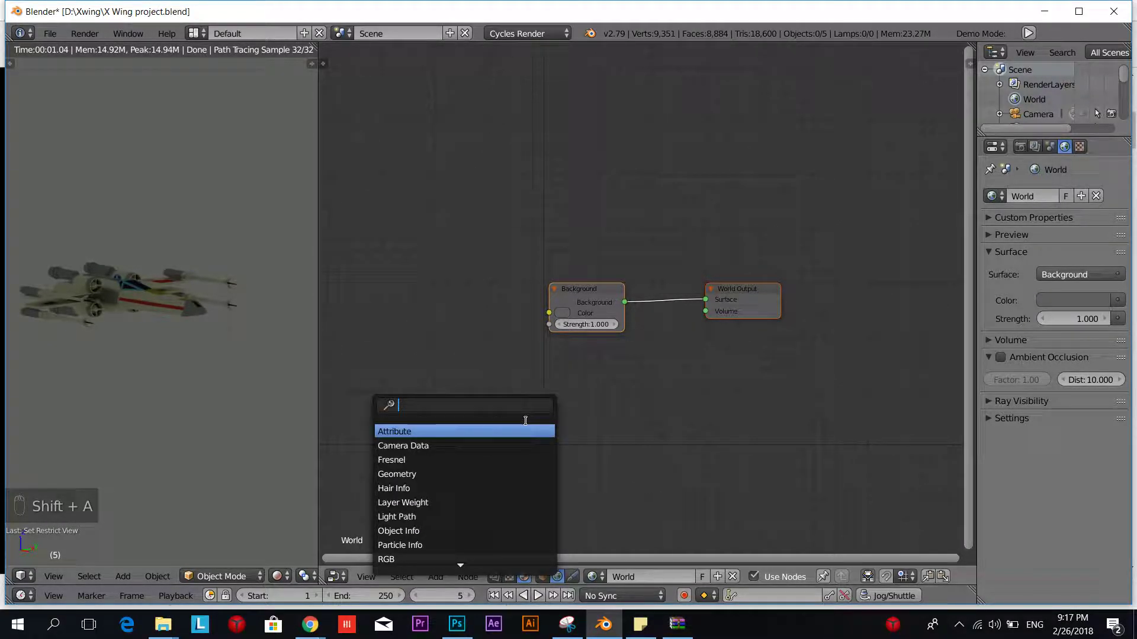
text(env)
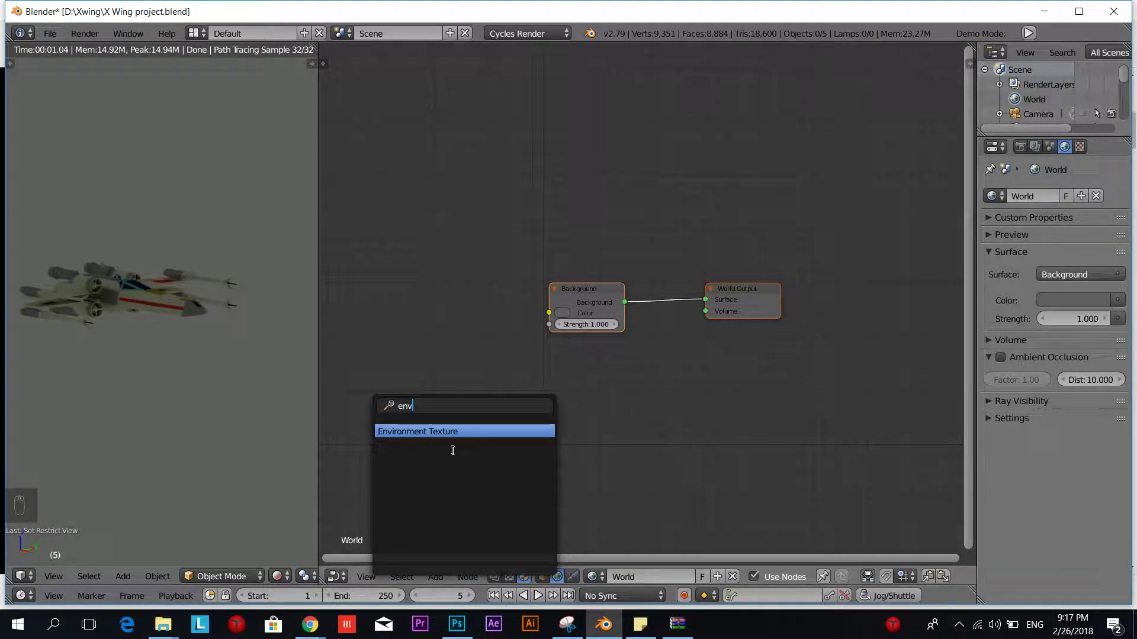
click(427, 436)
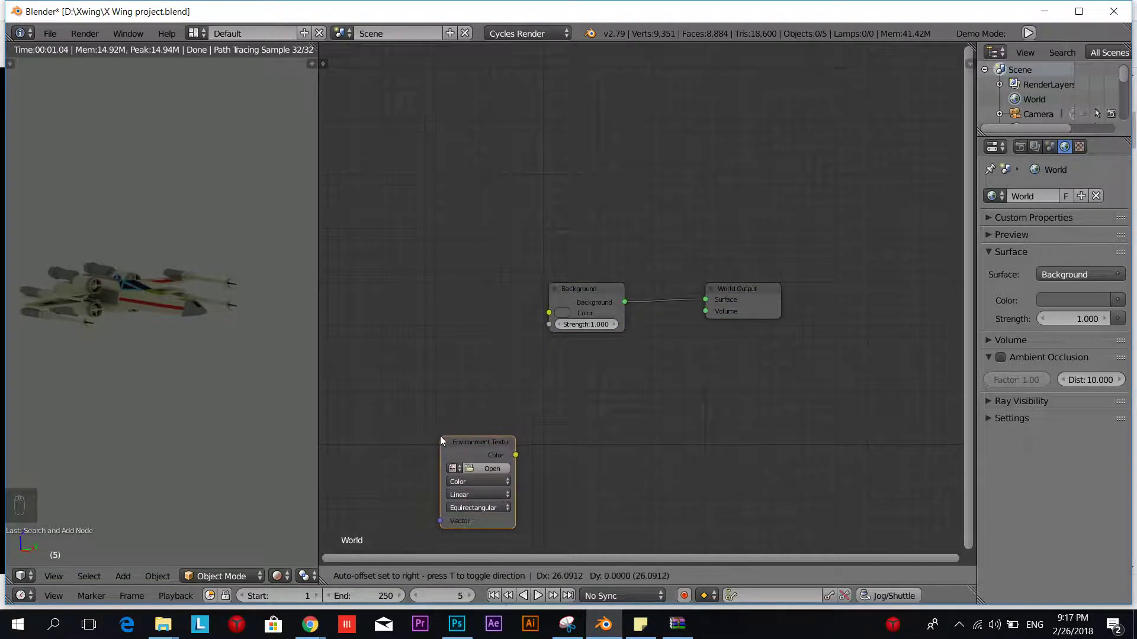
click(358, 284)
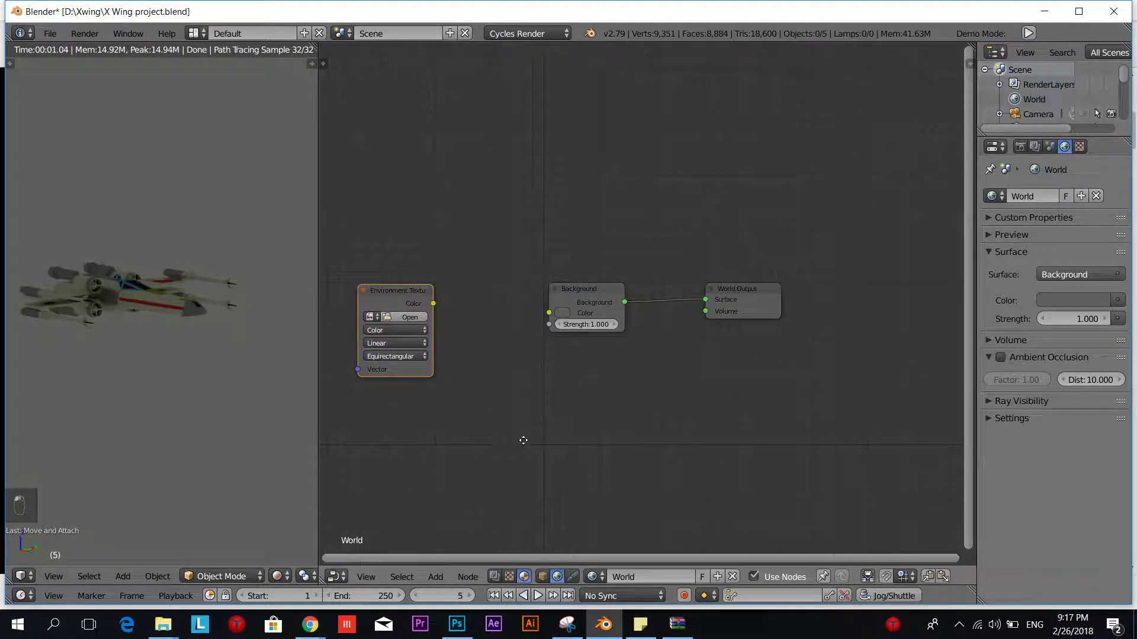
middle_drag(524, 440, 571, 405)
scroll(545, 439, up, 1)
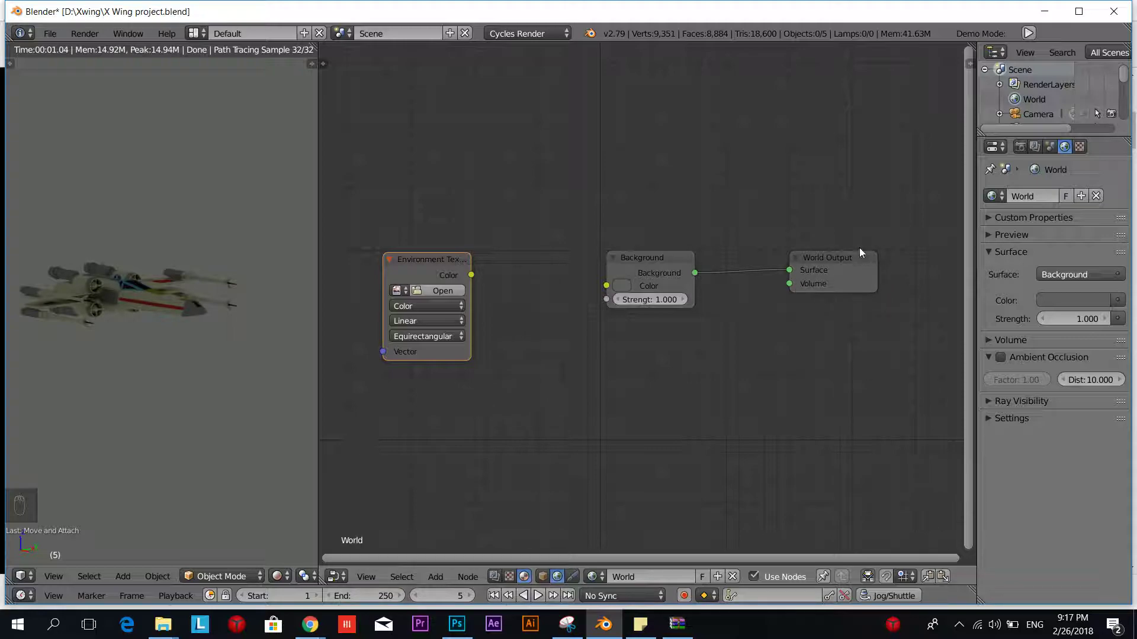
Move the Environment Texture node slightly closer to the Background node and a little lower
click(676, 255)
click(436, 266)
drag(442, 261, 472, 276)
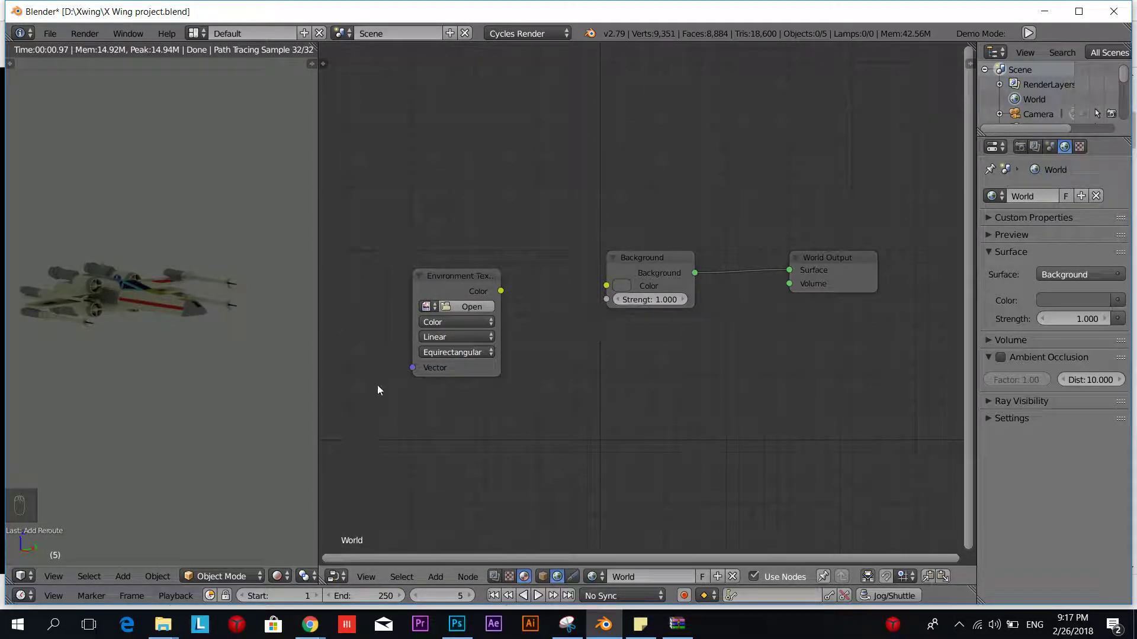
scroll(136, 342, up, 3)
scroll(137, 338, down, 3)
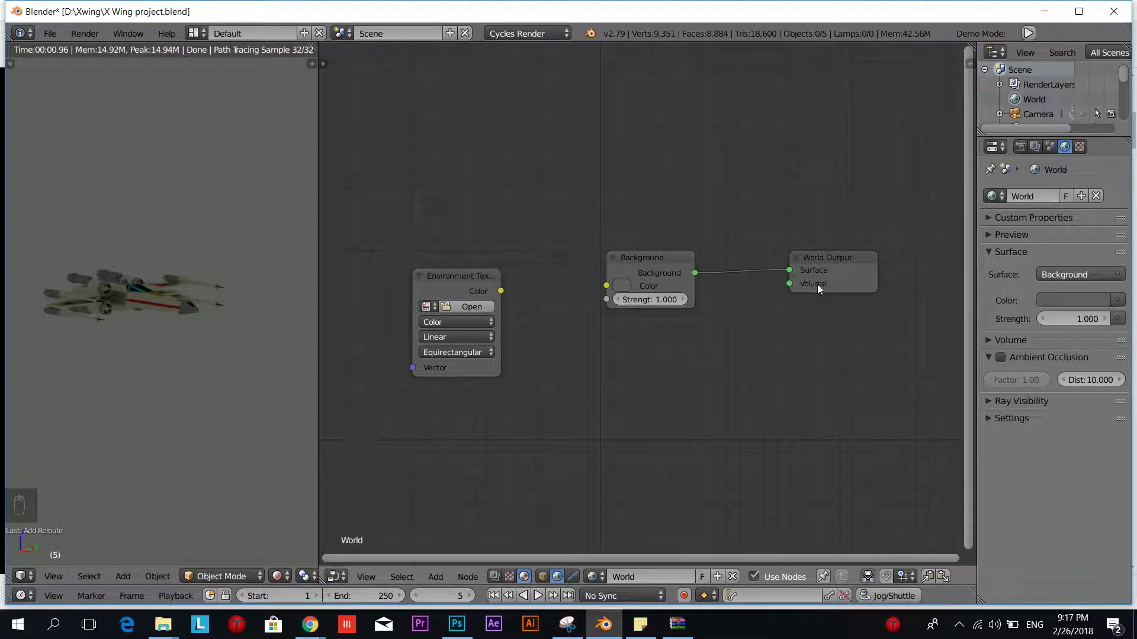
Place the World Output node farther from the Background node and relink the Background output to its Surface input
drag(851, 257, 791, 286)
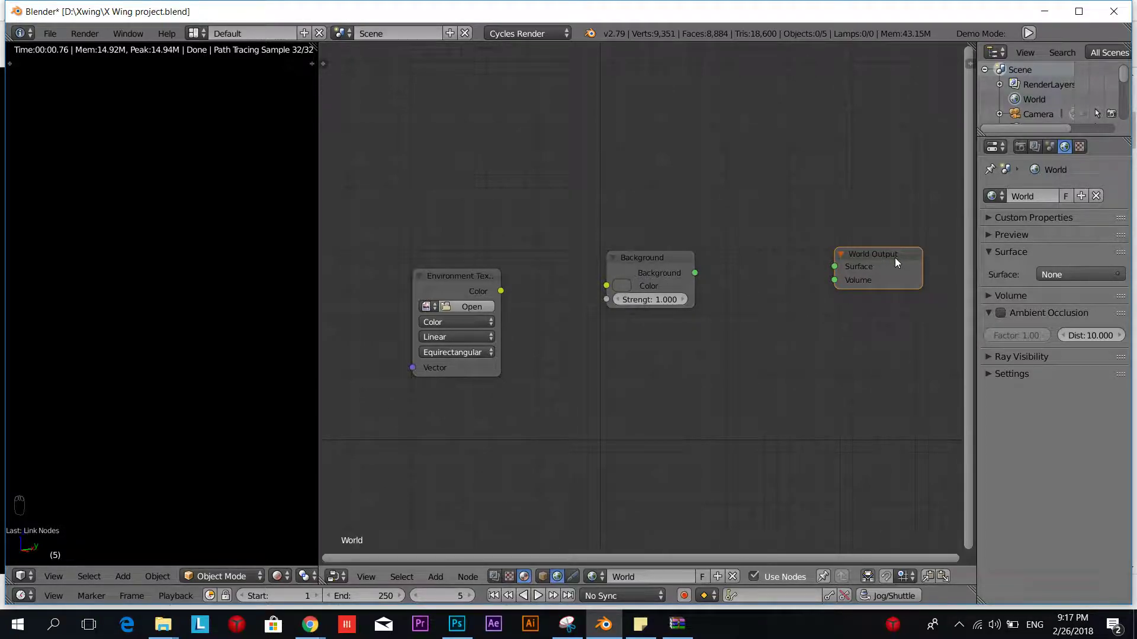
click(621, 286)
drag(695, 273, 834, 267)
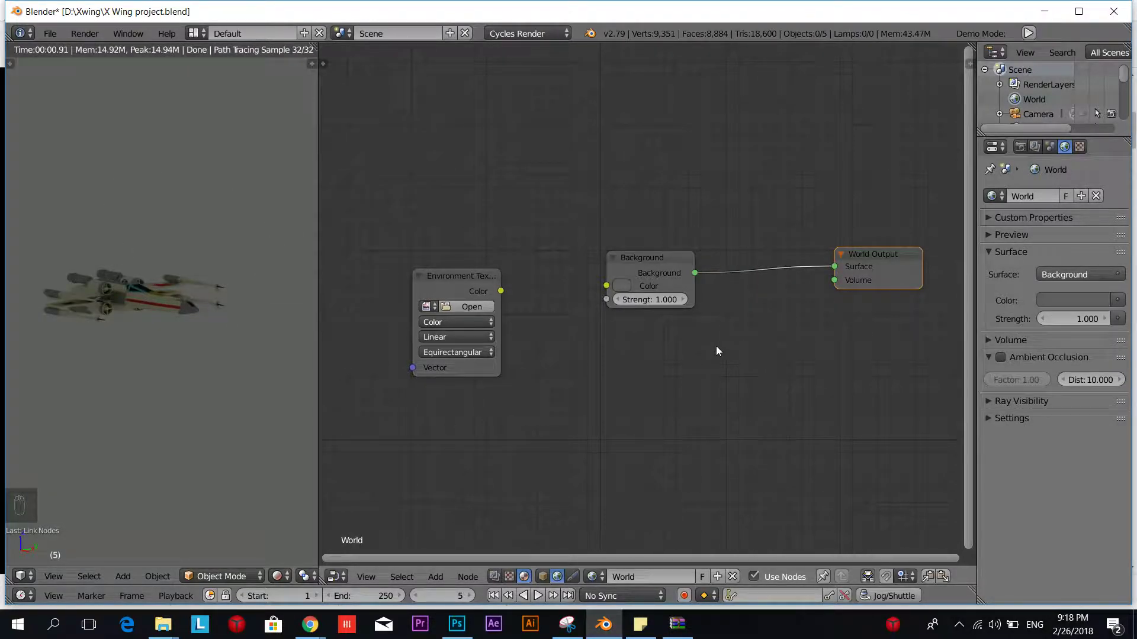
Link the Environment Texture's Color output to the Background node's Color input
scroll(708, 349, up, 1)
scroll(734, 343, down, 1)
drag(501, 291, 606, 286)
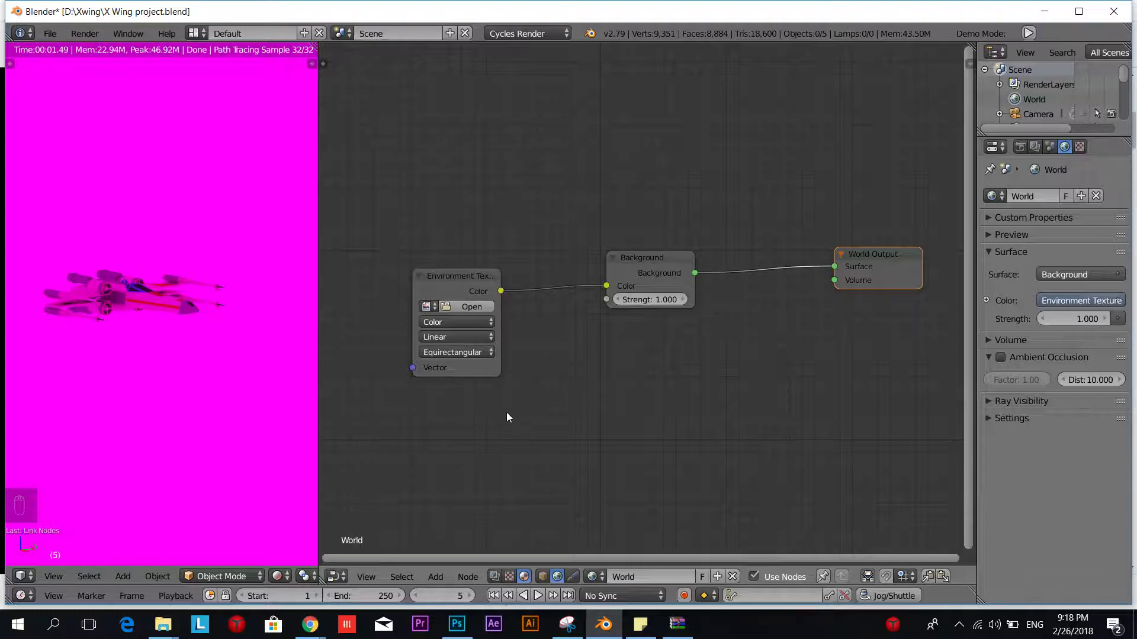
Load GCanyon_C_YumaPoint_3k.hdr from D:\Xwing\HDRI\GrandCanyon_C_YumaPoint into the Environment Texture node, browsing the files as thumbnails
middle_drag(519, 419, 593, 432)
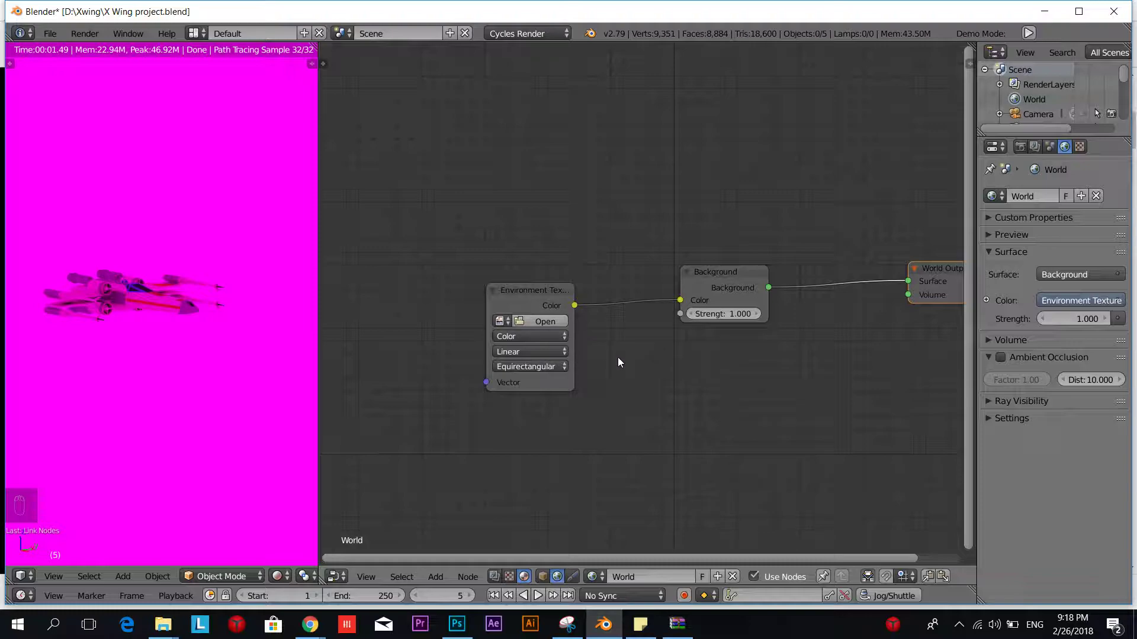
click(541, 323)
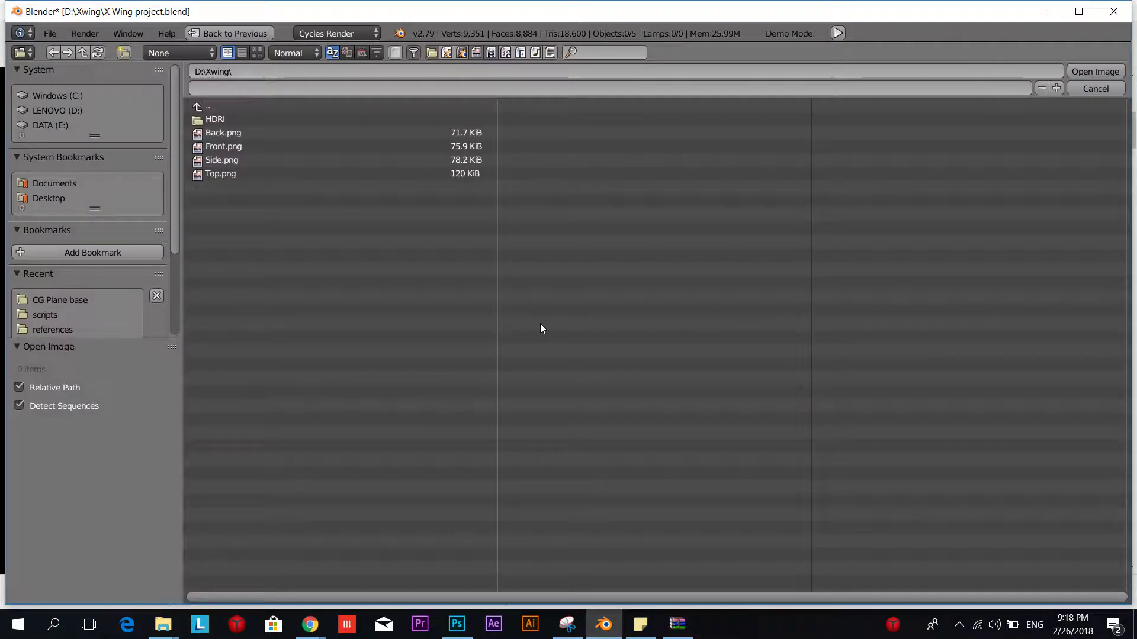
click(57, 113)
click(212, 174)
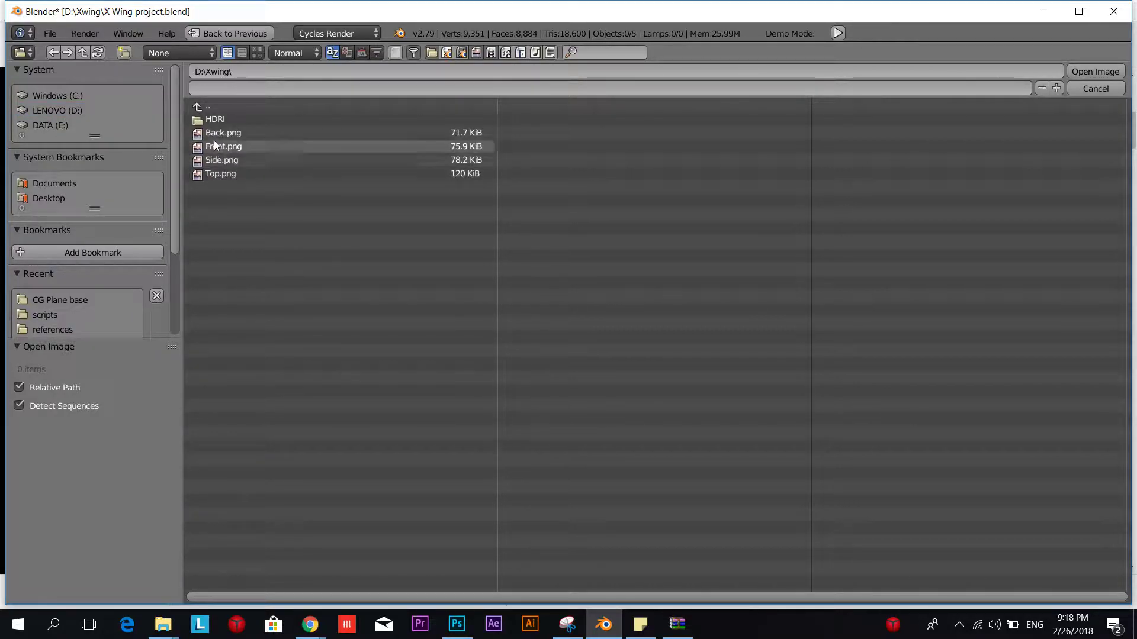
click(216, 120)
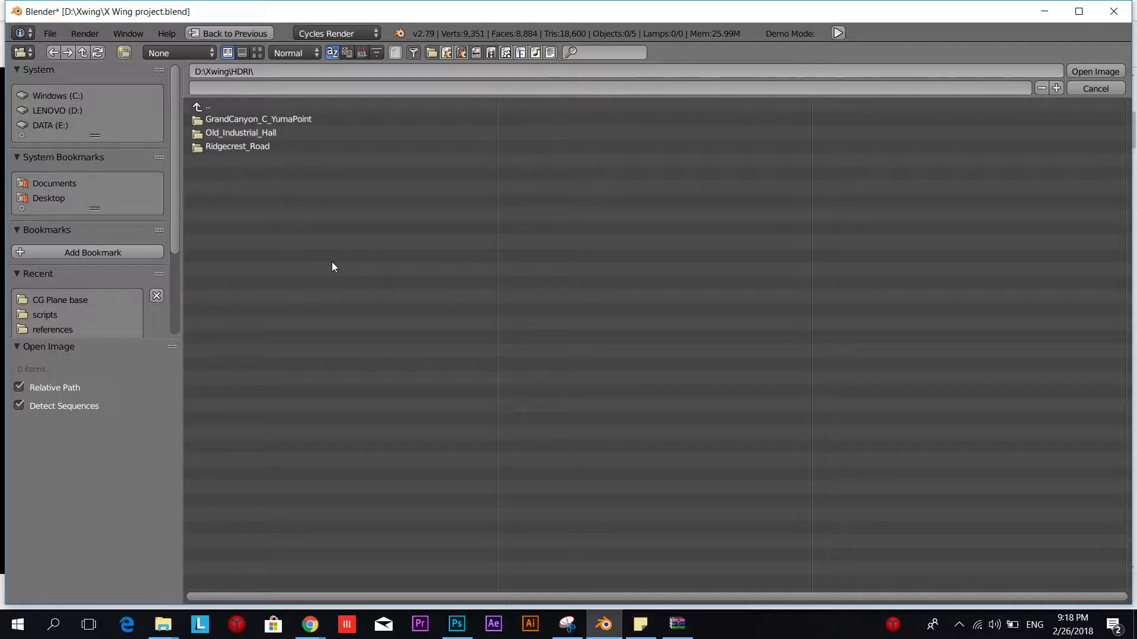
click(225, 122)
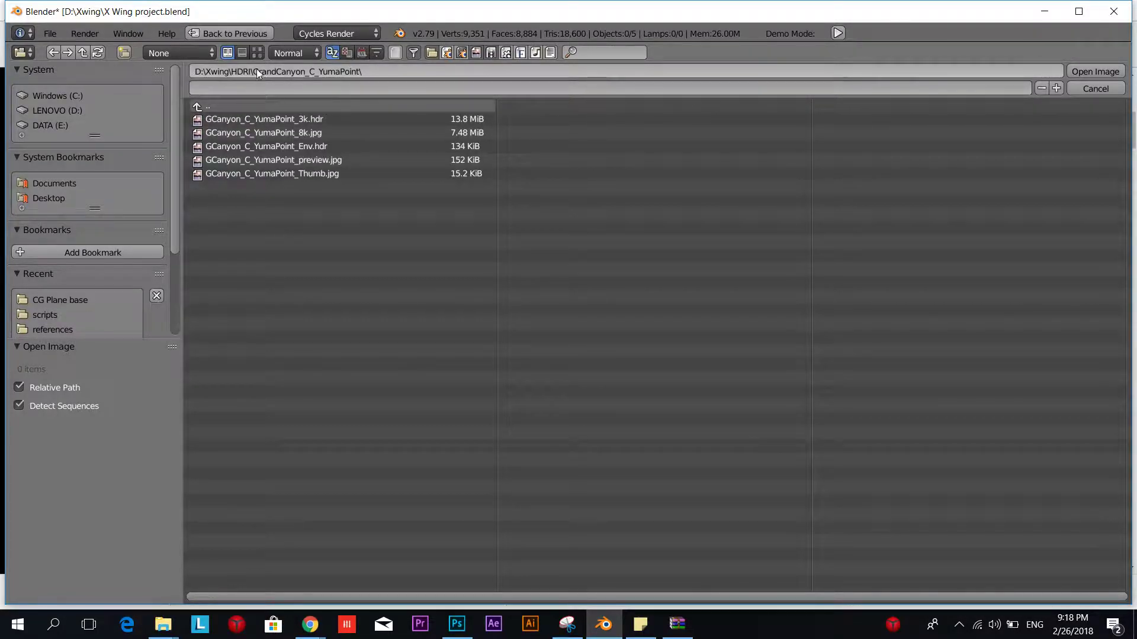
click(257, 53)
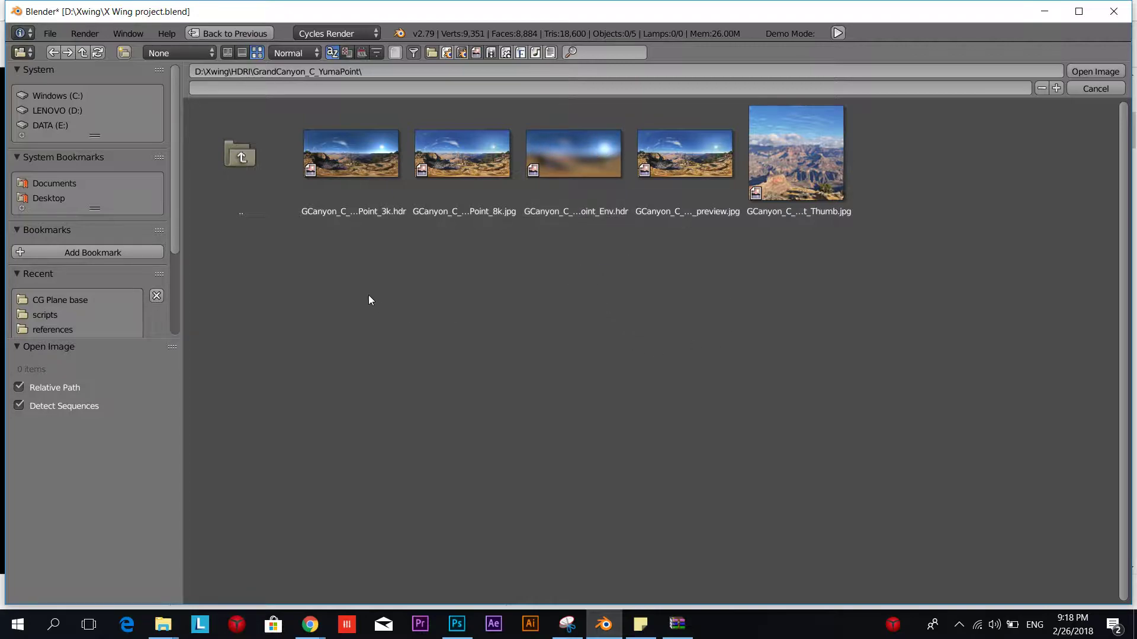
click(328, 144)
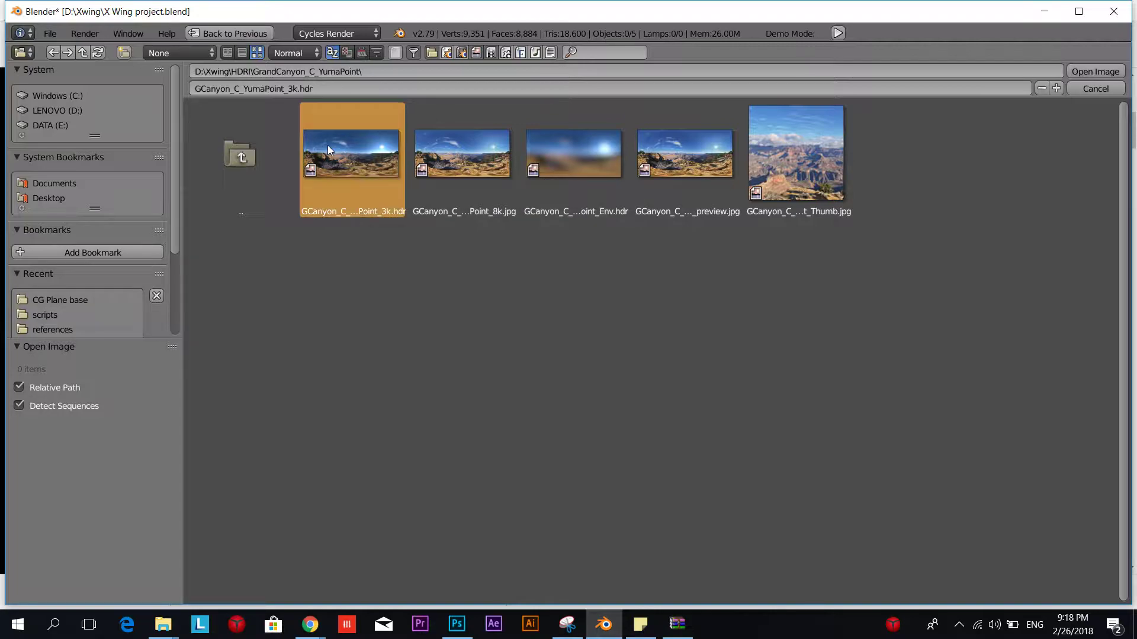
click(1109, 72)
Frame the X-wing at an angle and switch the 3D view from orthographic to perspective to display the HDRI surroundings
scroll(173, 365, down, 5)
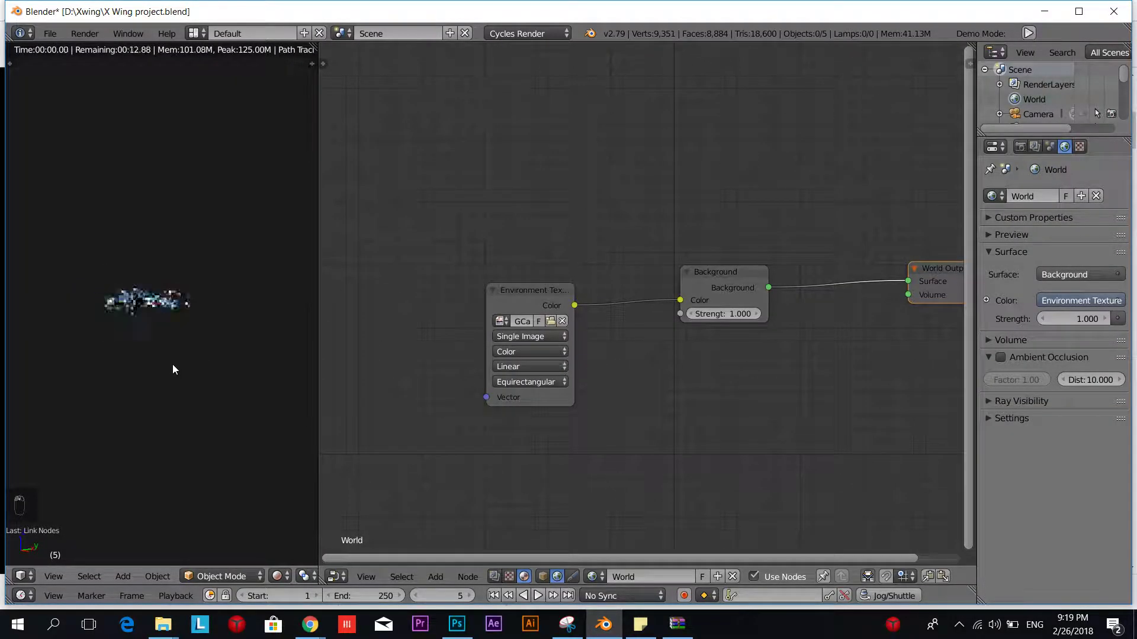
scroll(169, 372, up, 4)
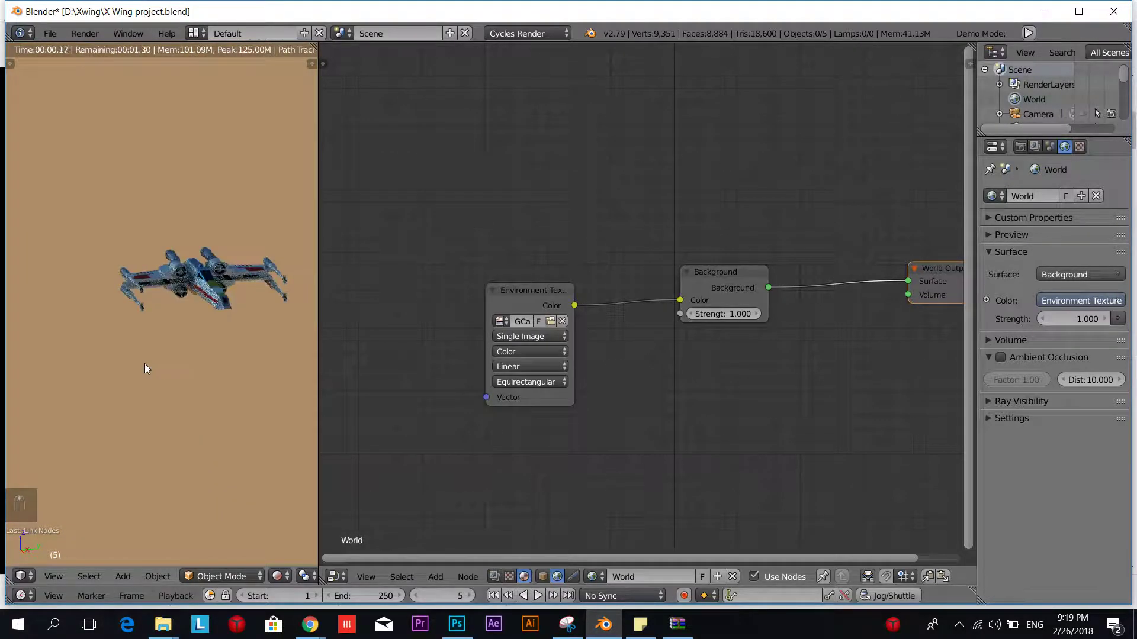
mouse_move(203, 448)
middle_down()
mouse_move(181, 469)
mouse_move(119, 452)
mouse_move(196, 452)
mouse_move(218, 447)
mouse_move(215, 433)
middle_up()
scroll(214, 432, up, 1)
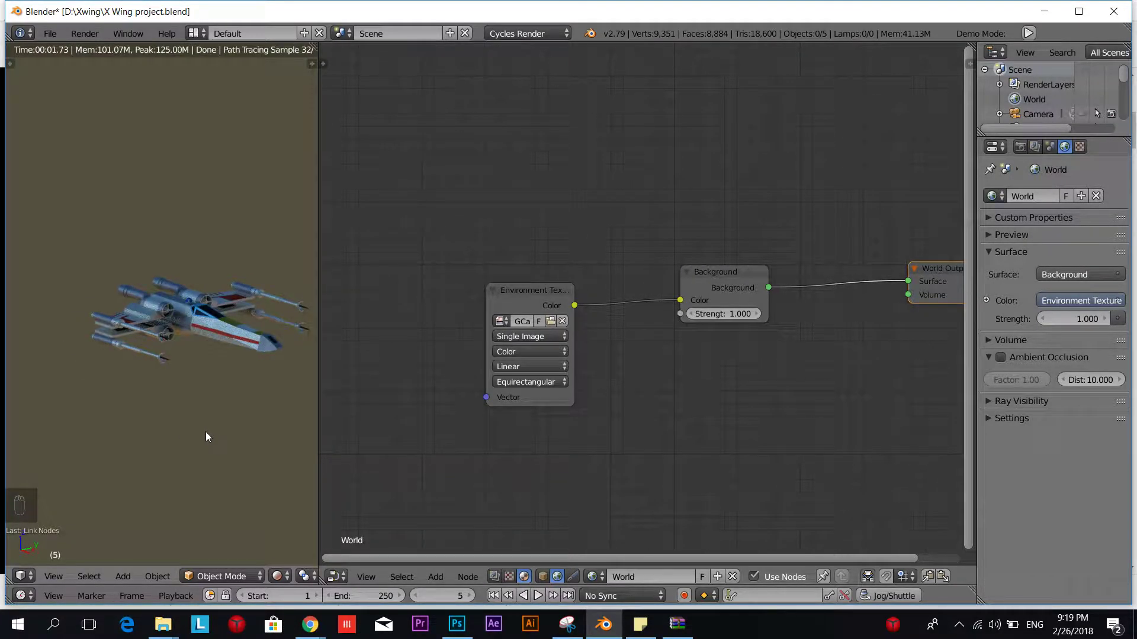
key(KP_5)
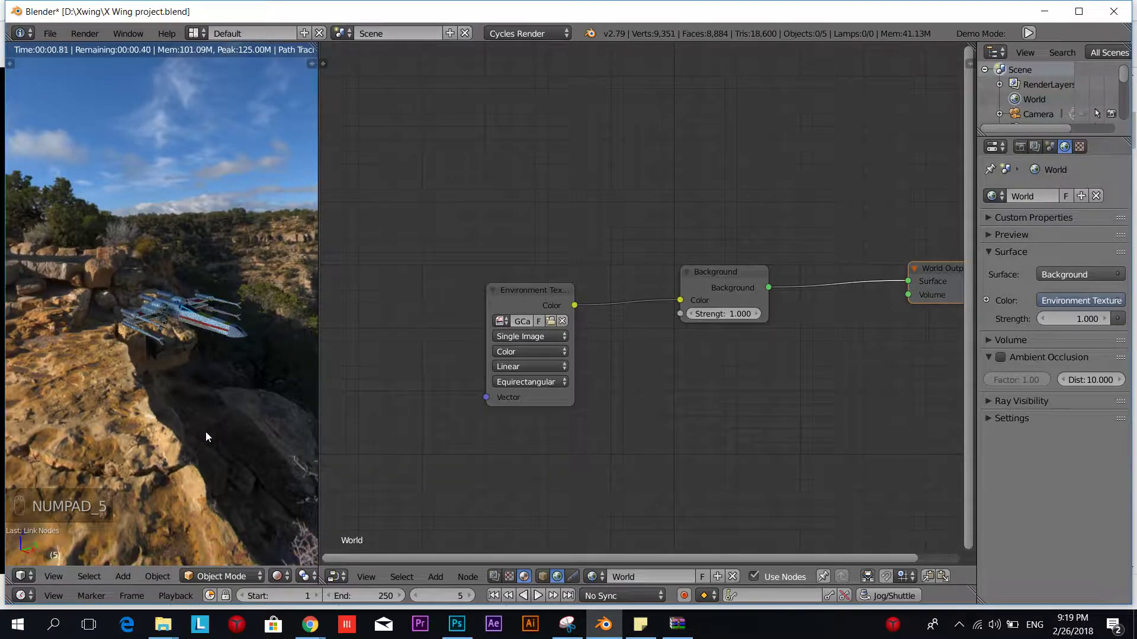
View the X-wing closer up against the canyon and widen the 3D view area to roughly half the window
mouse_move(204, 431)
middle_down()
mouse_move(195, 400)
mouse_move(220, 456)
mouse_move(198, 462)
mouse_move(233, 467)
mouse_move(211, 443)
middle_up()
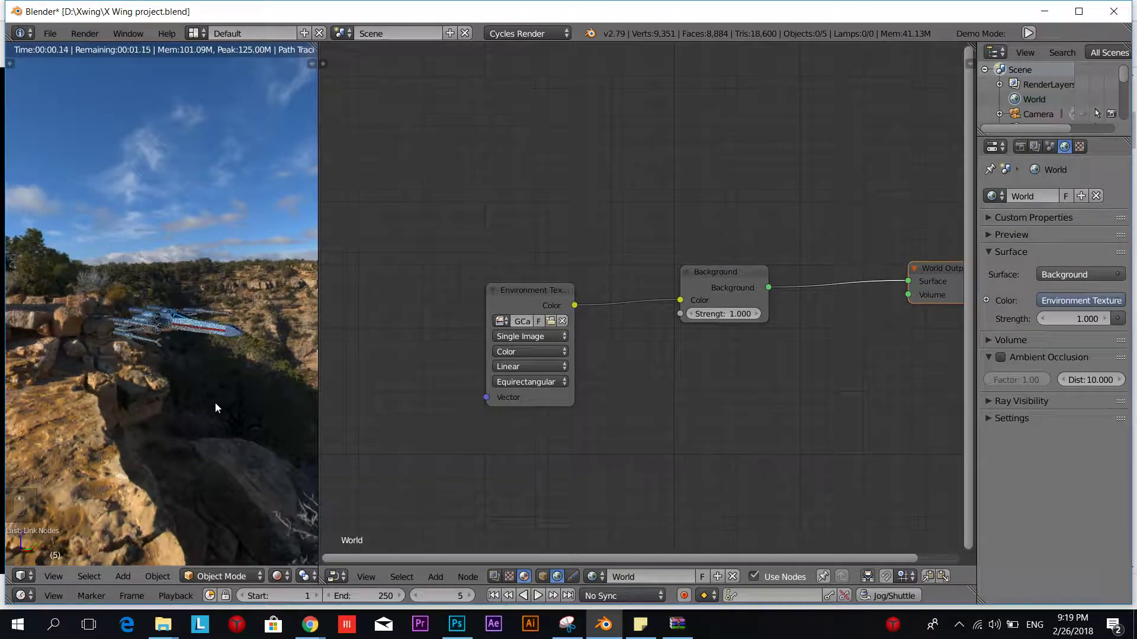
scroll(216, 411, up, 4)
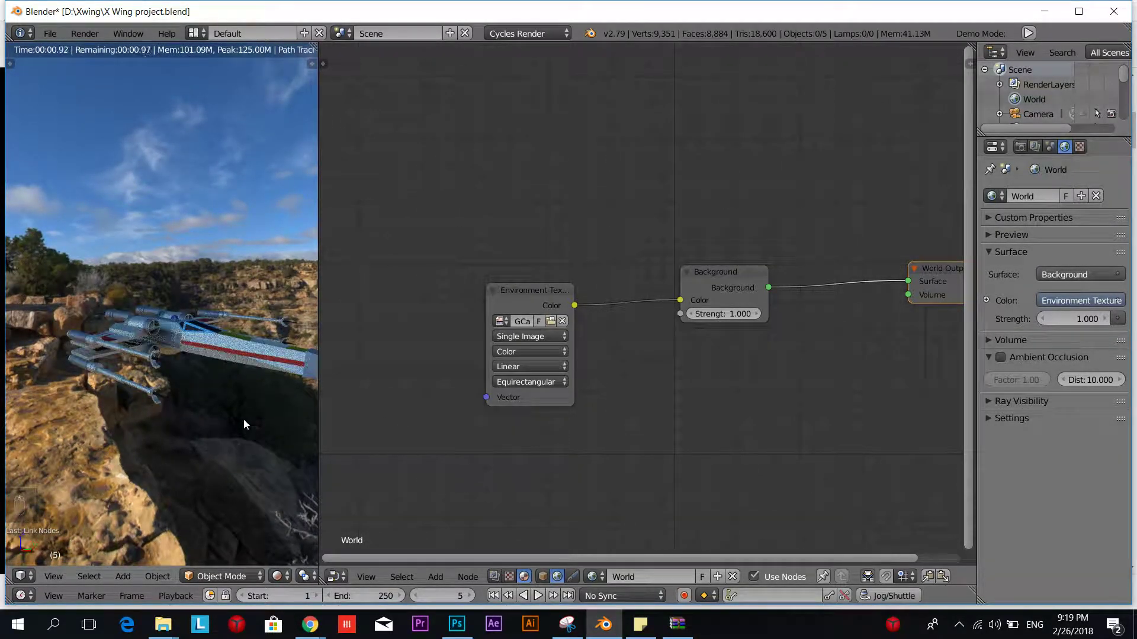
middle_drag(244, 418, 208, 435)
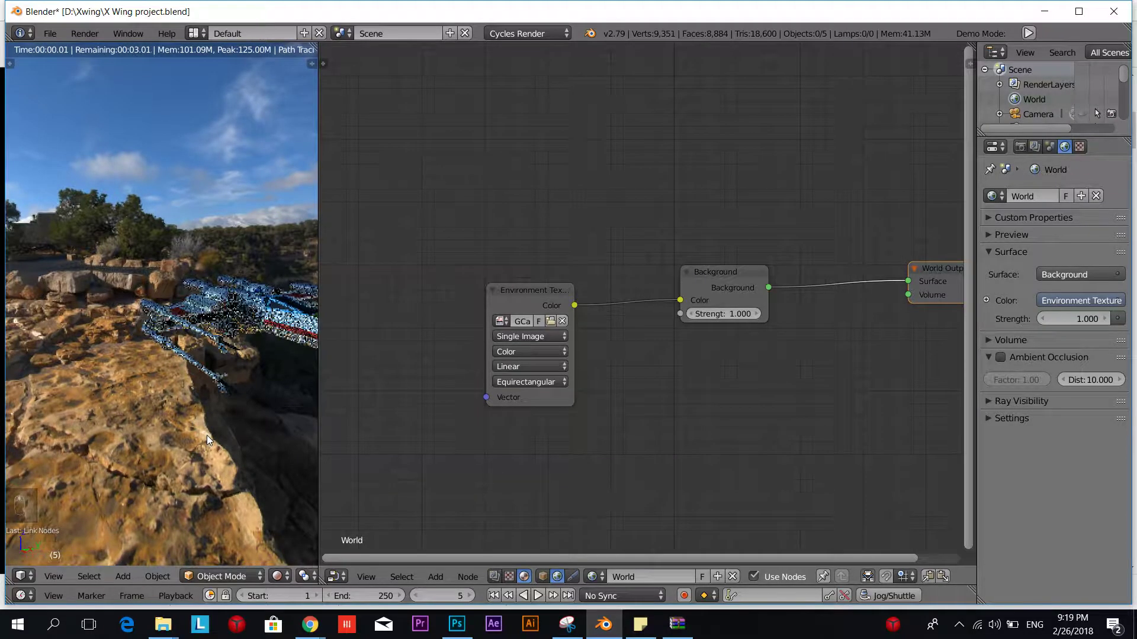
drag(320, 234, 511, 254)
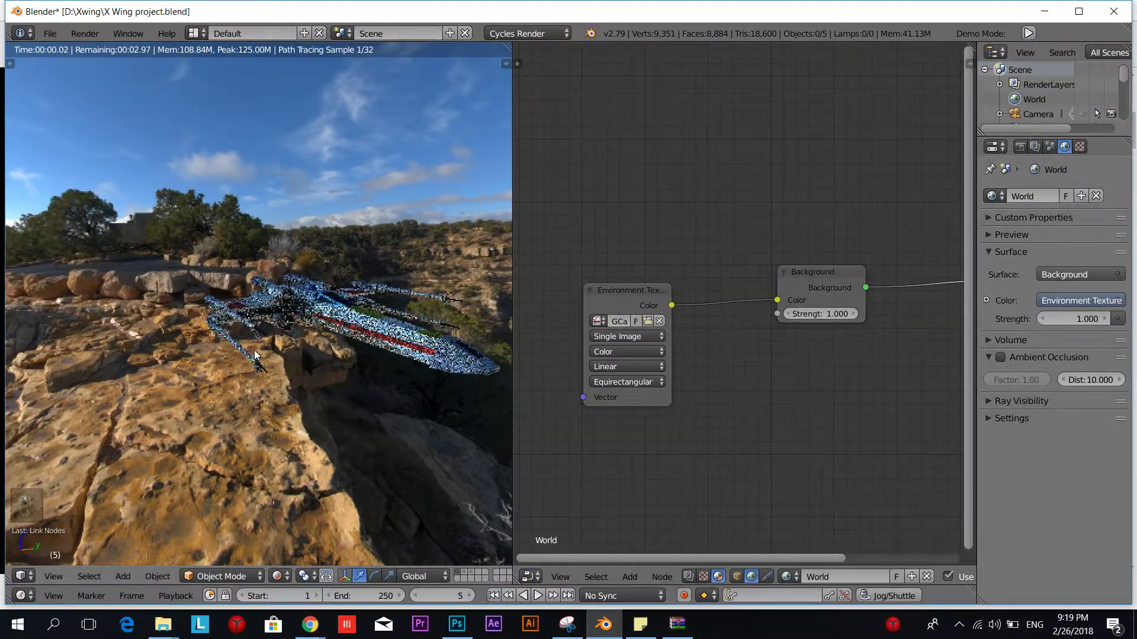
View the X-wing through the camera and examine its canyon HDRI lighting at several zoom levels
key(KP_5)
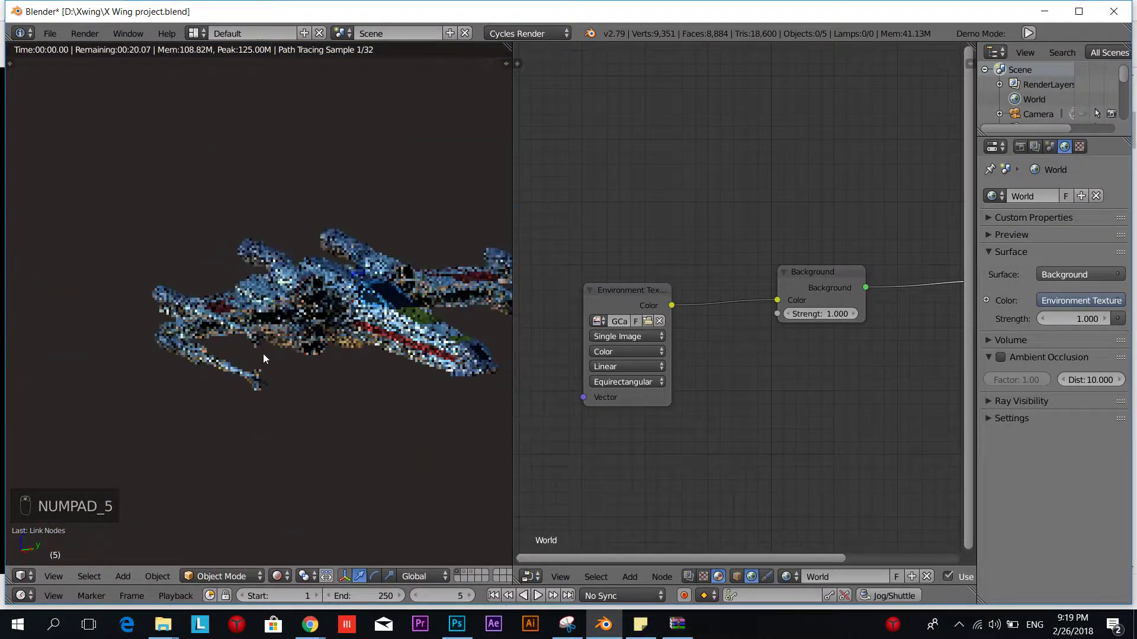
key(KP_0)
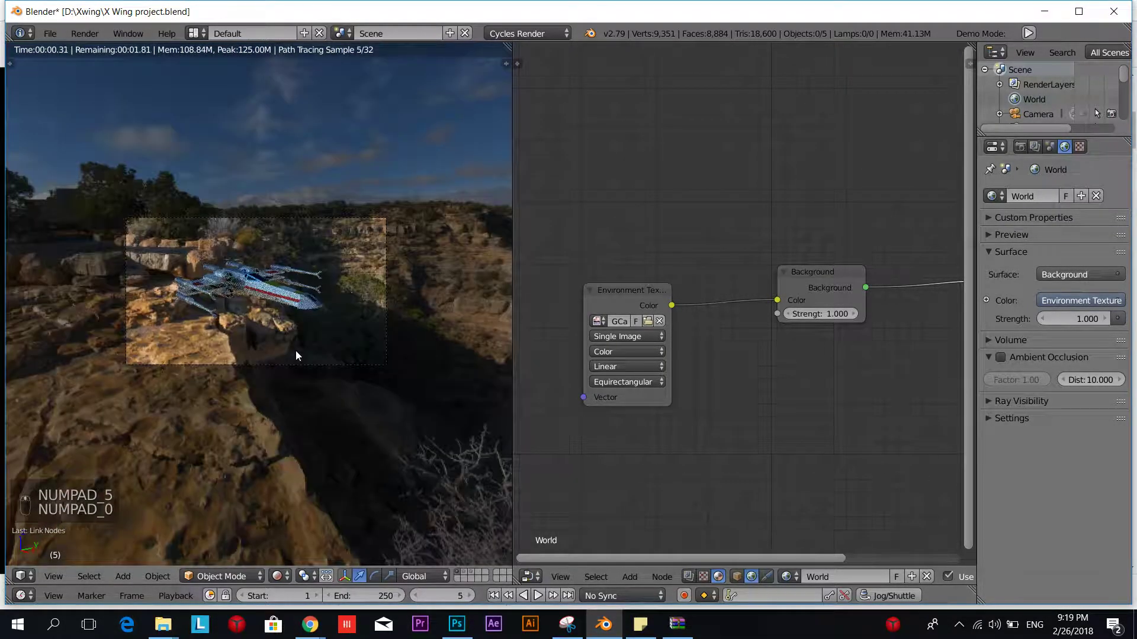
scroll(295, 351, up, 4)
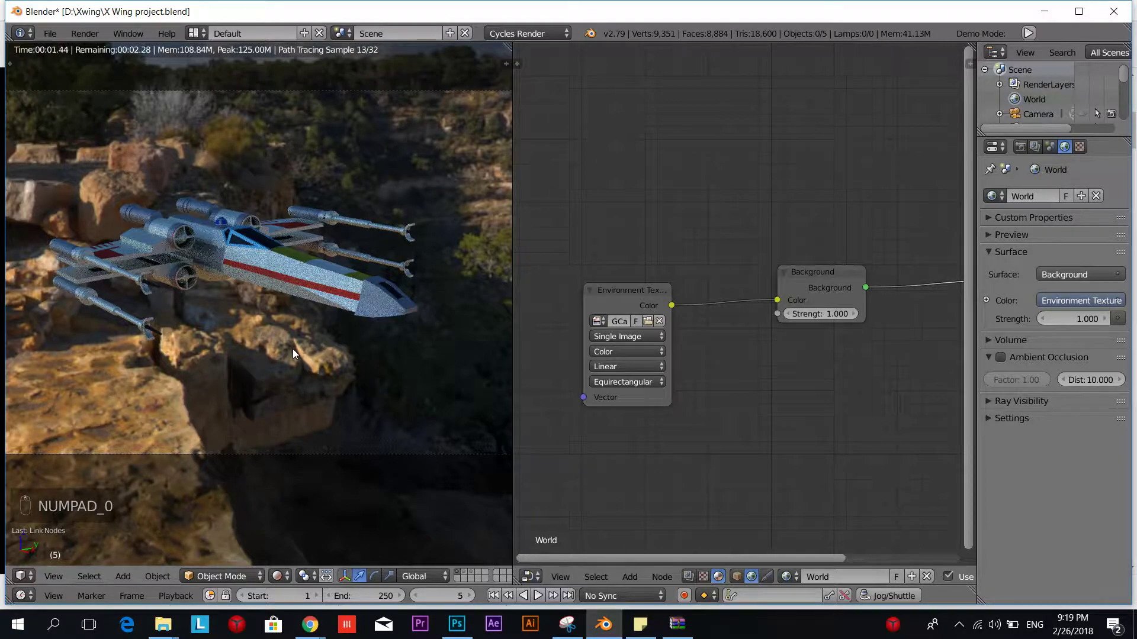
key(KP_5)
key(KP_0)
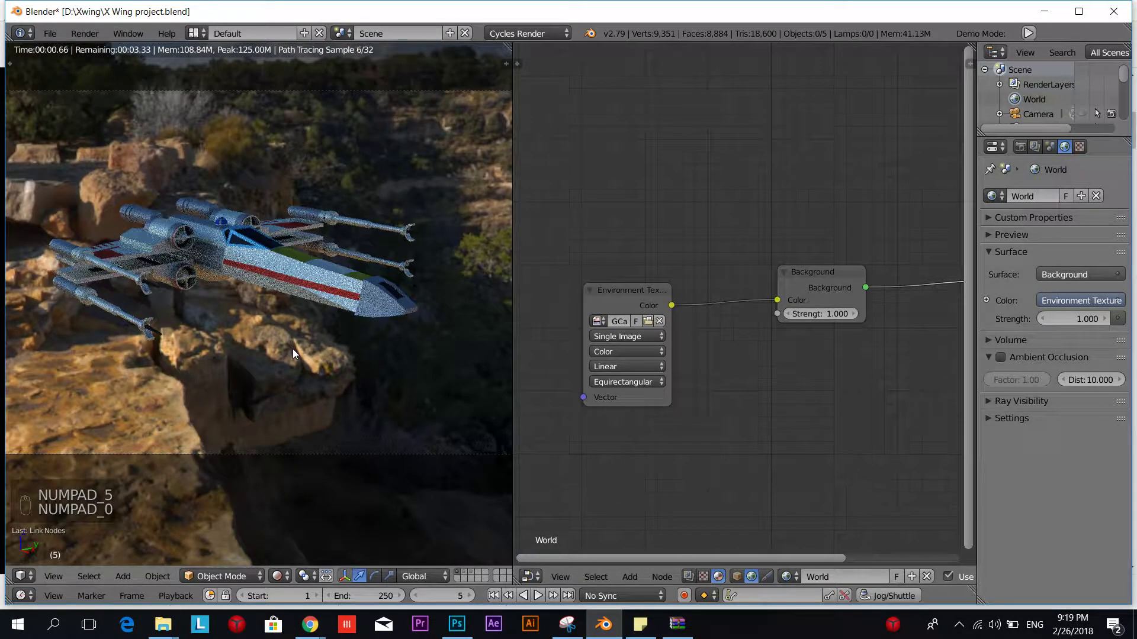
scroll(293, 349, down, 1)
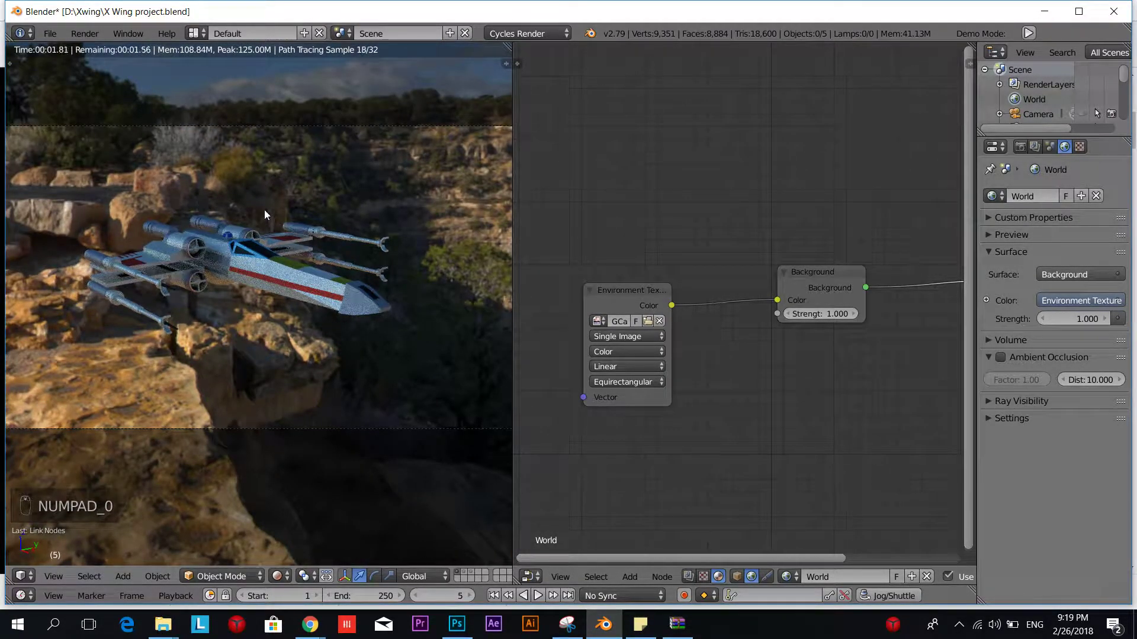
scroll(284, 312, up, 2)
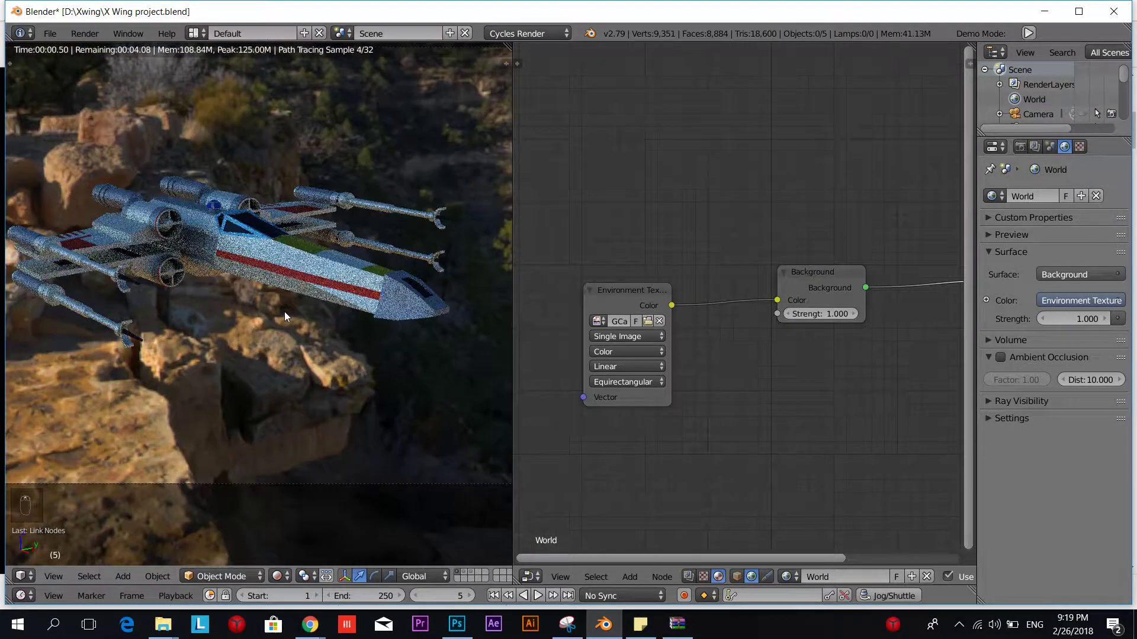
scroll(284, 311, down, 2)
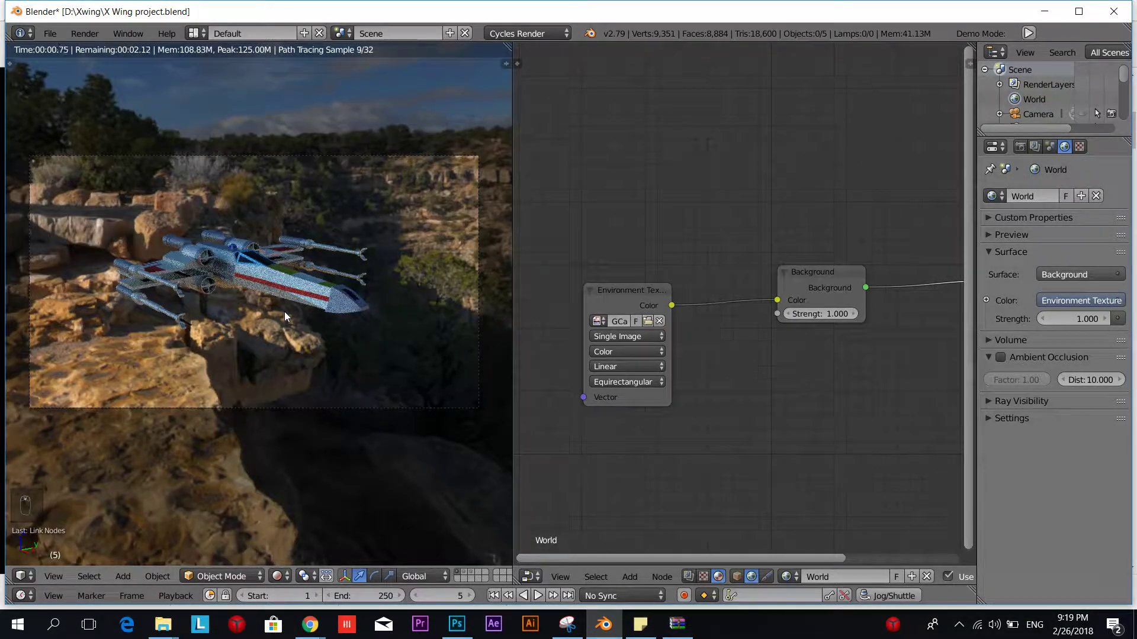
Replace the Environment Texture node's image with fin4_Env.hdr from D:\Xwing\HDRI\Old_Industrial_Hall, browsing the files as thumbnails
click(659, 321)
click(650, 323)
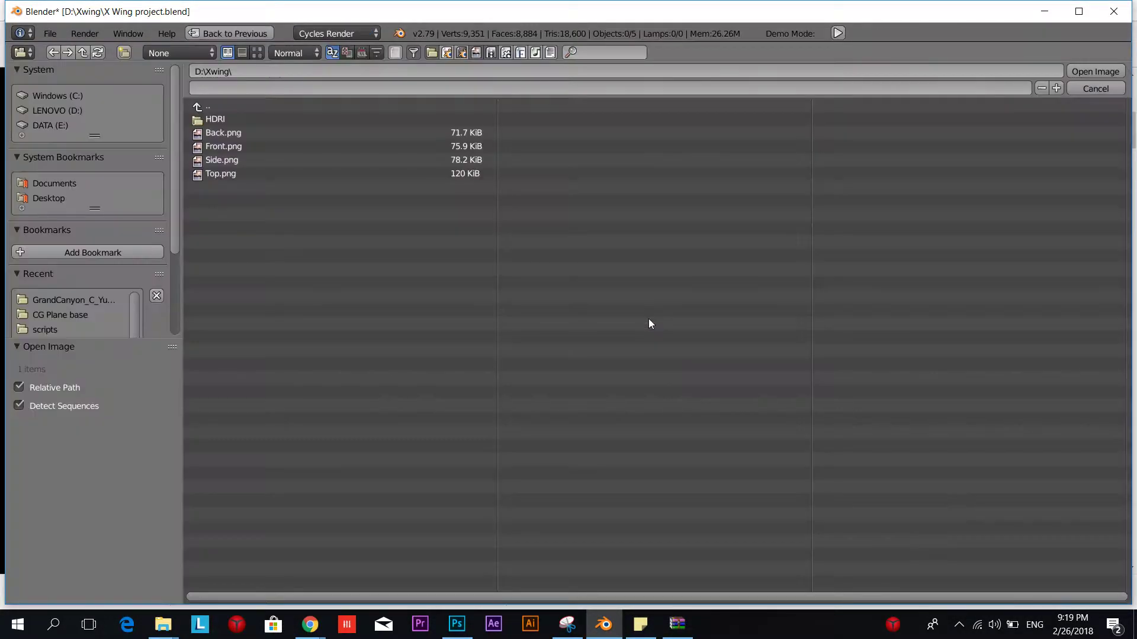
click(204, 119)
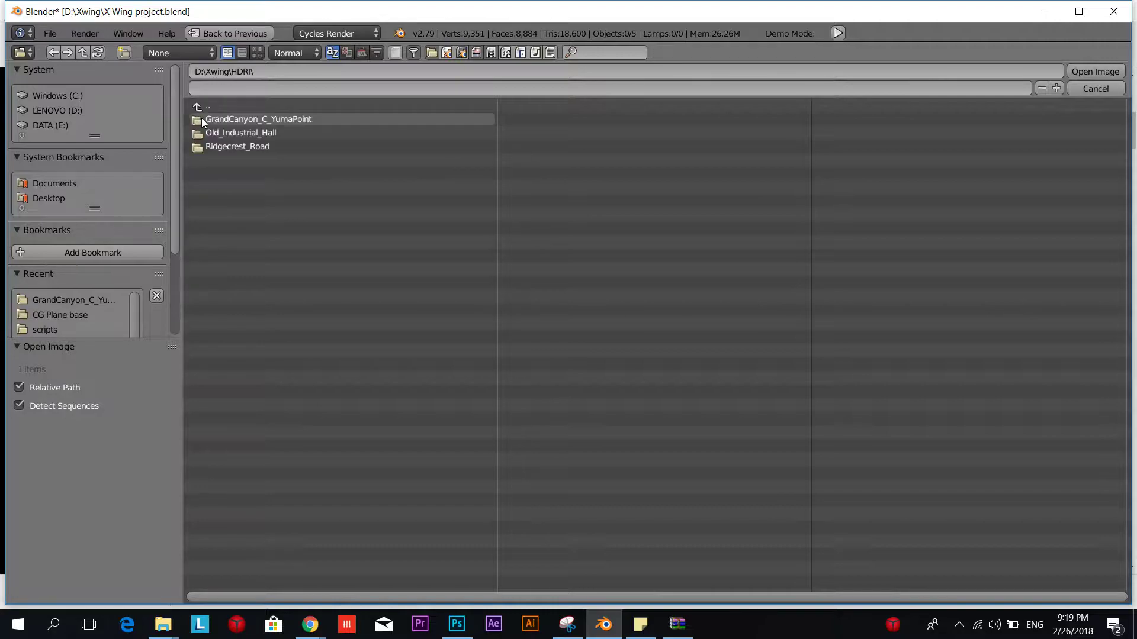
click(251, 132)
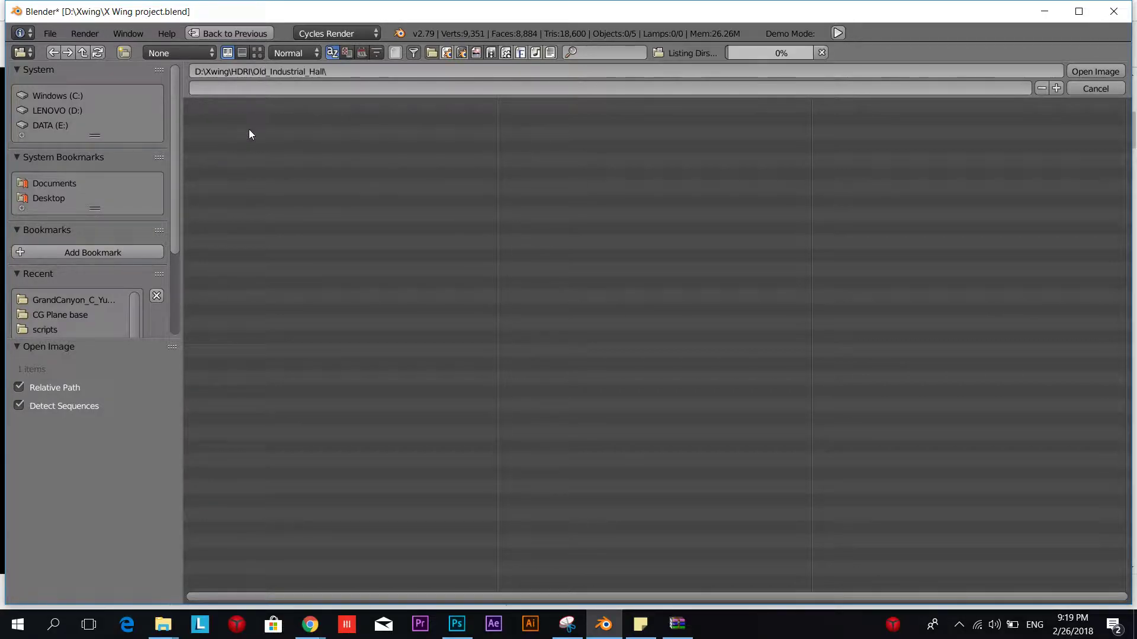
click(258, 54)
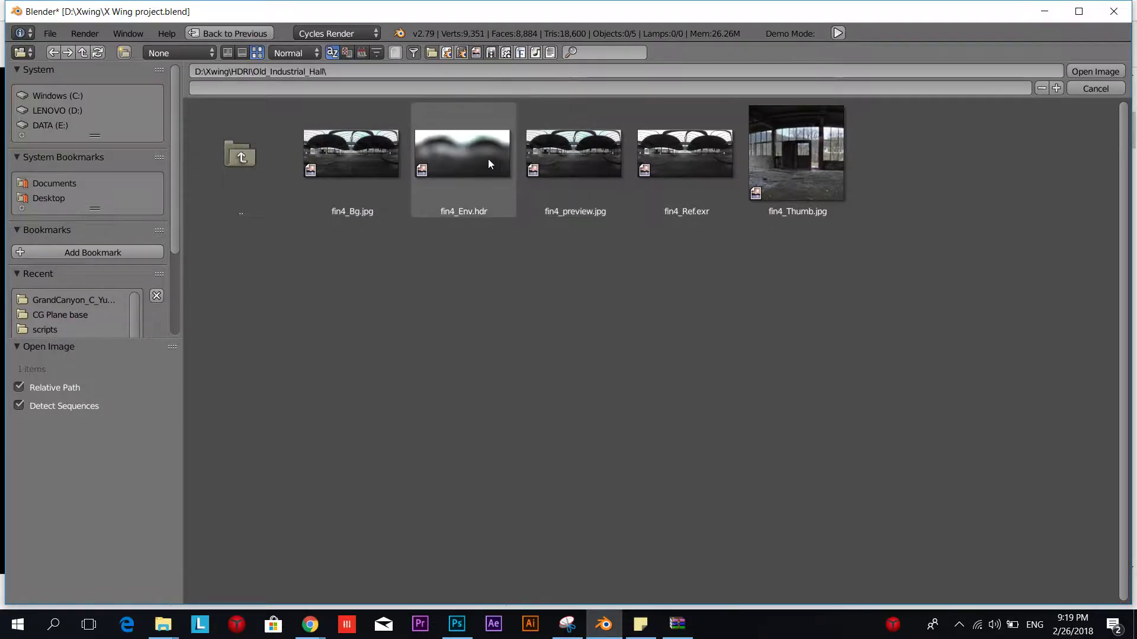
click(470, 152)
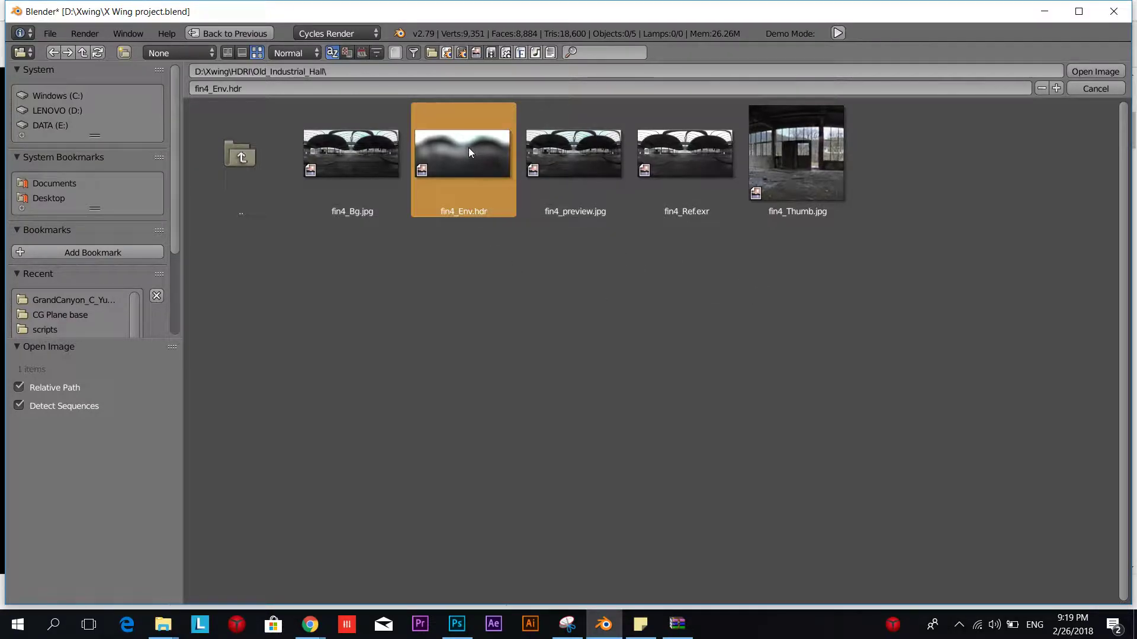
click(1082, 73)
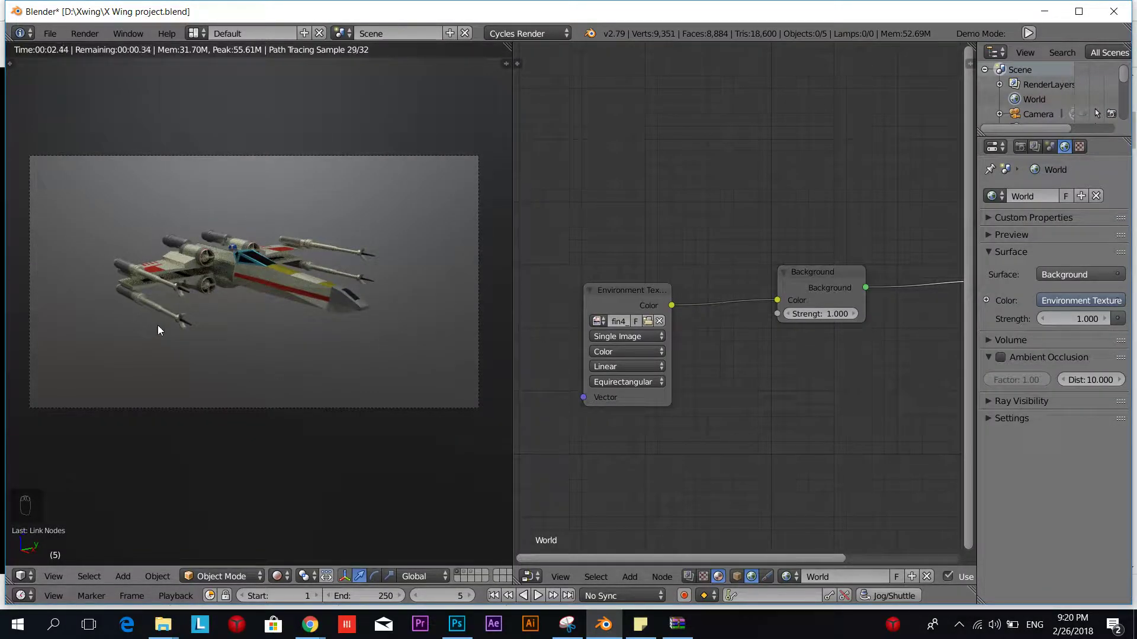
Examine the X-wing under the industrial hall lighting, both outside and through the camera, near and far
scroll(158, 327, down, 2)
key(KP_5)
key(KP_5)
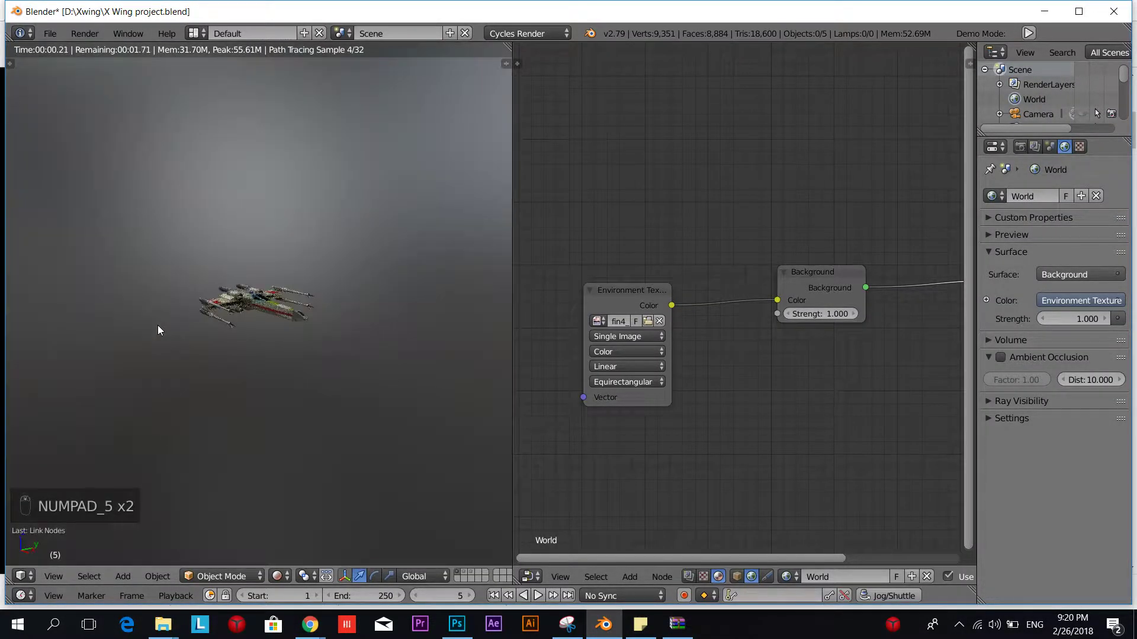
key(KP_0)
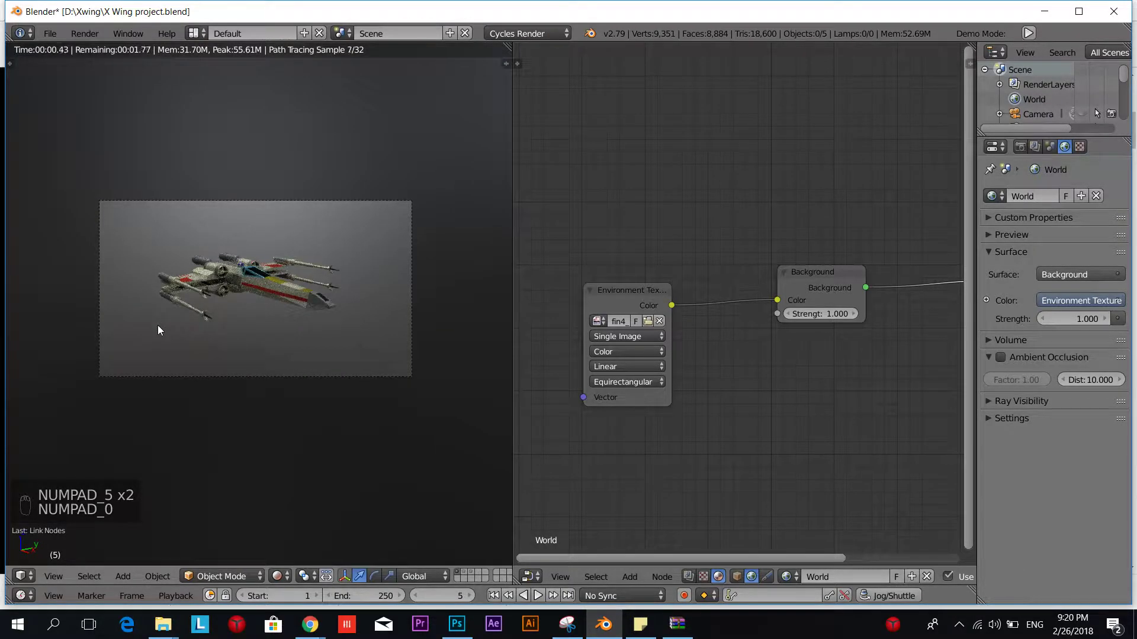
scroll(157, 325, up, 3)
scroll(237, 323, down, 5)
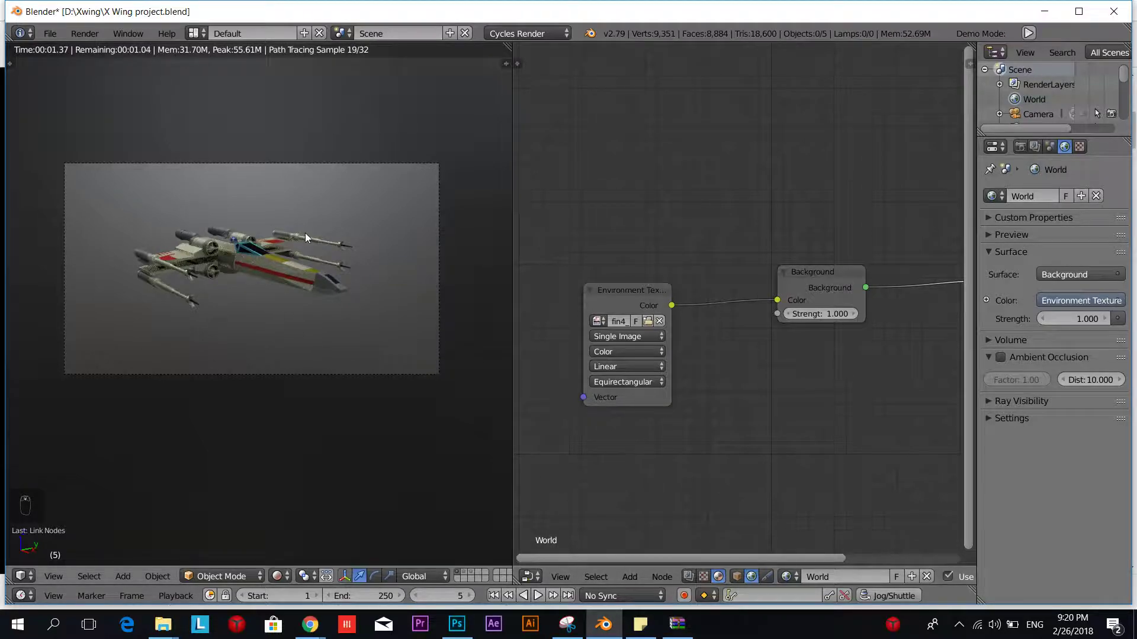
scroll(190, 268, up, 2)
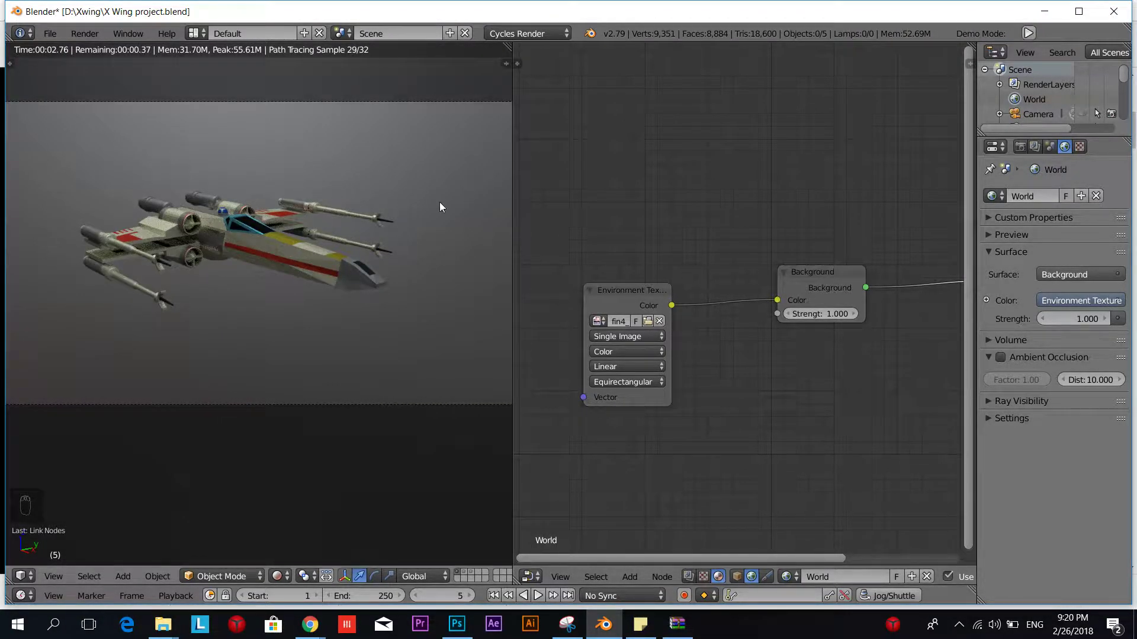
scroll(237, 247, down, 3)
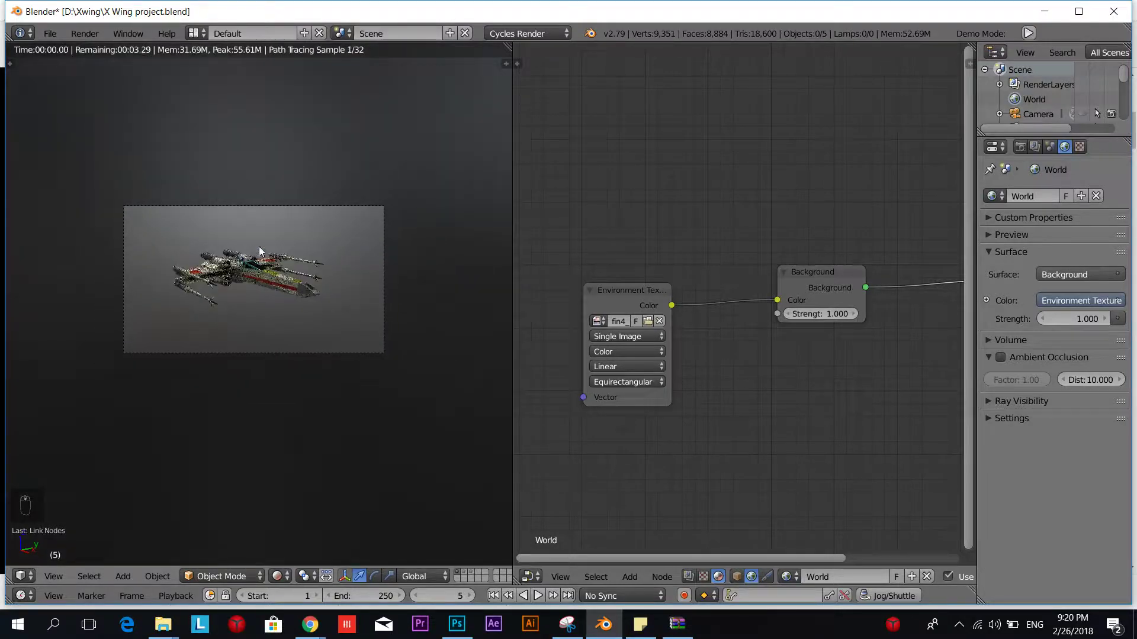
Replace the Environment Texture node's image with Ridgecrest_Road_Ref.hdr from D:\Xwing\HDRI\Ridgecrest_Road, browsing the files as thumbnails
click(660, 321)
click(649, 318)
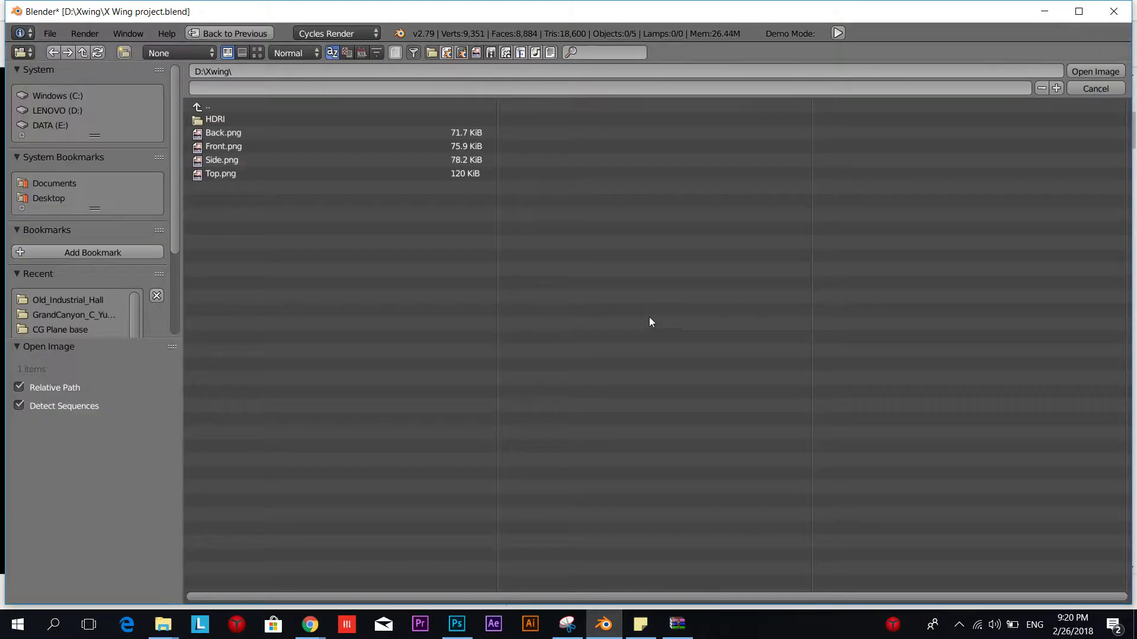
click(223, 120)
click(230, 149)
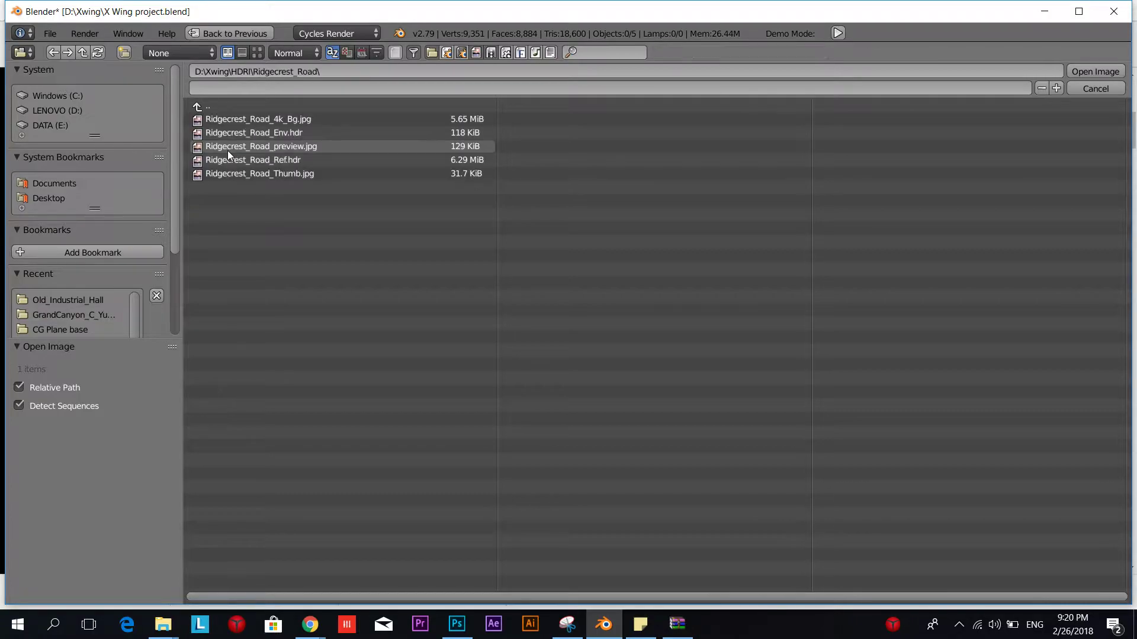
click(257, 53)
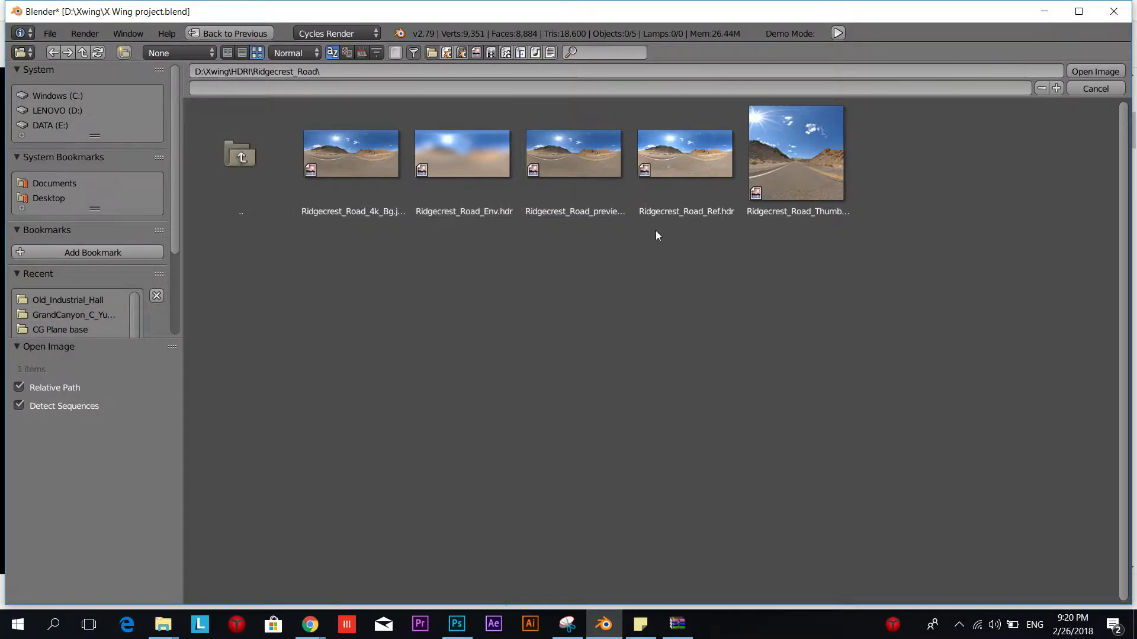
click(679, 159)
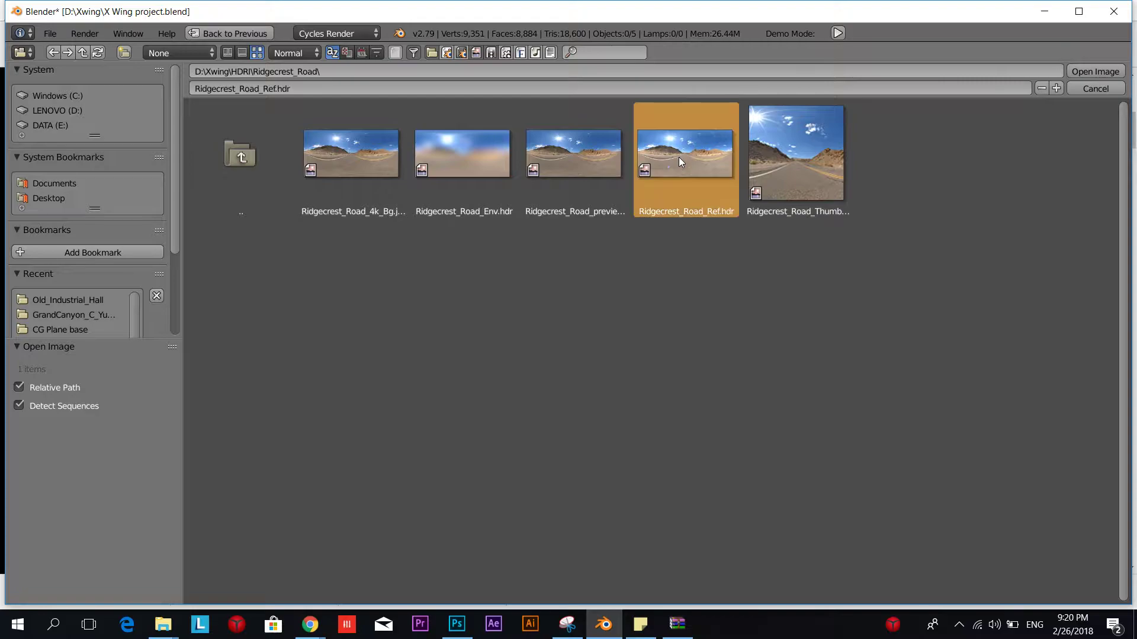
click(1094, 71)
Examine the X-wing's lighting and reflections under the Ridgecrest Road HDRI in a rotated orthographic view and through the camera
scroll(250, 342, up, 5)
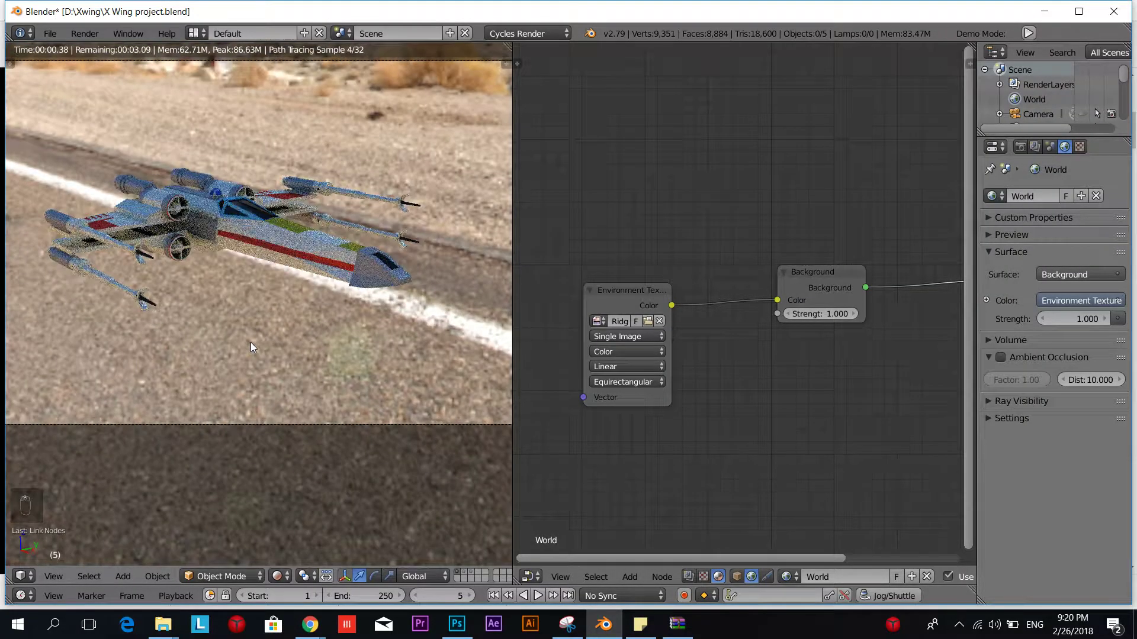
key(KP_5)
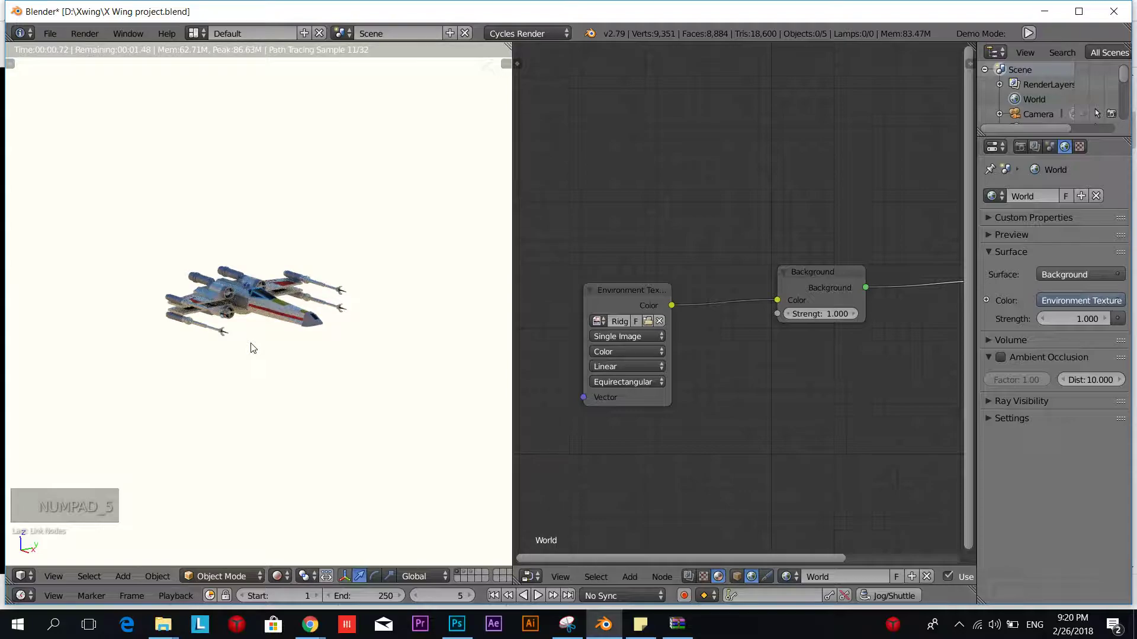
middle_drag(250, 342, 326, 450)
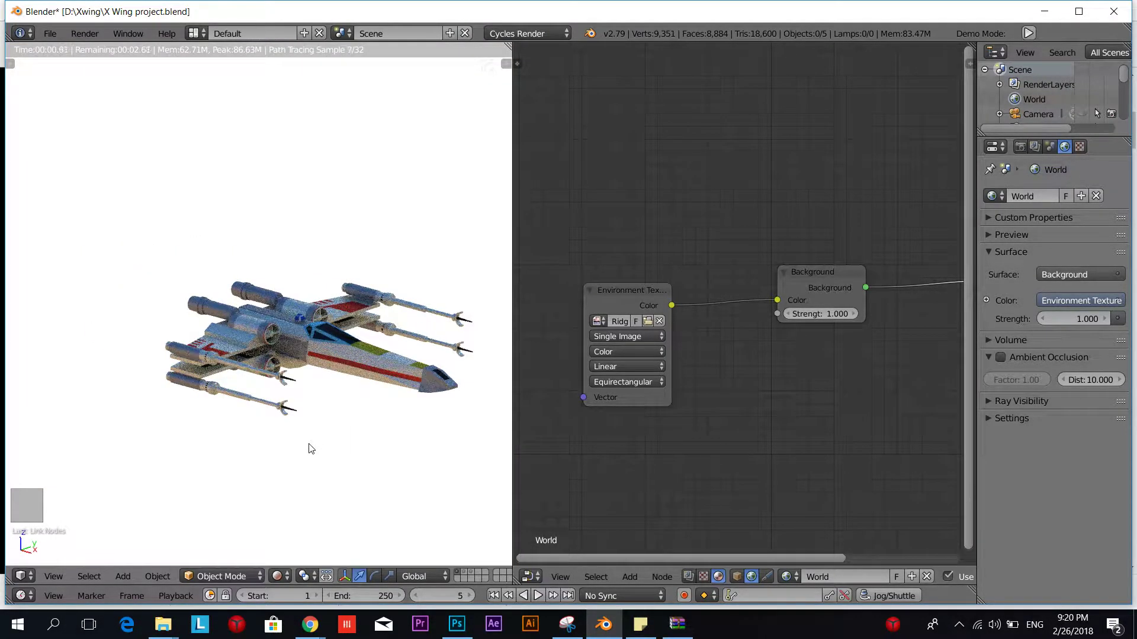
key(KP_0)
scroll(306, 441, down, 2)
shift+middle_drag(237, 364, 272, 385)
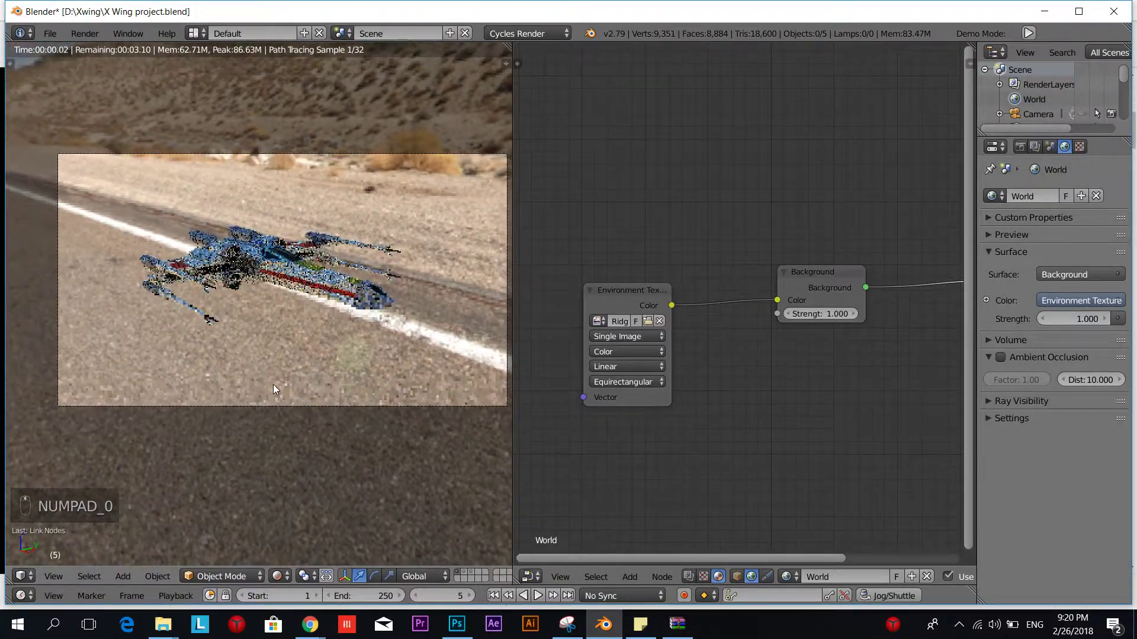
scroll(273, 384, up, 2)
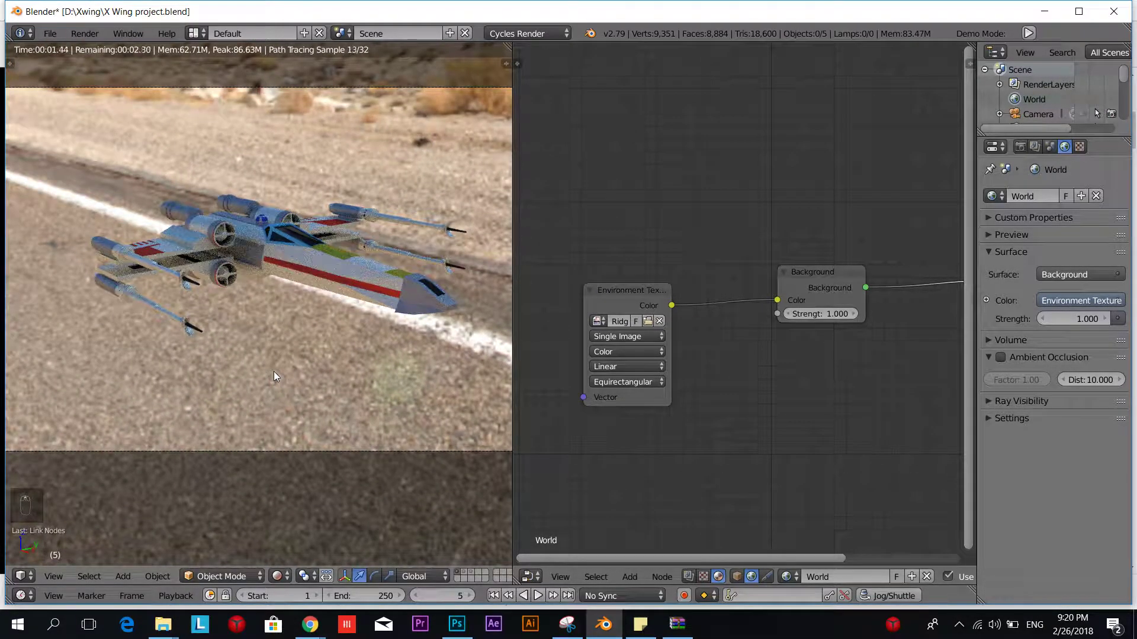
scroll(273, 371, down, 1)
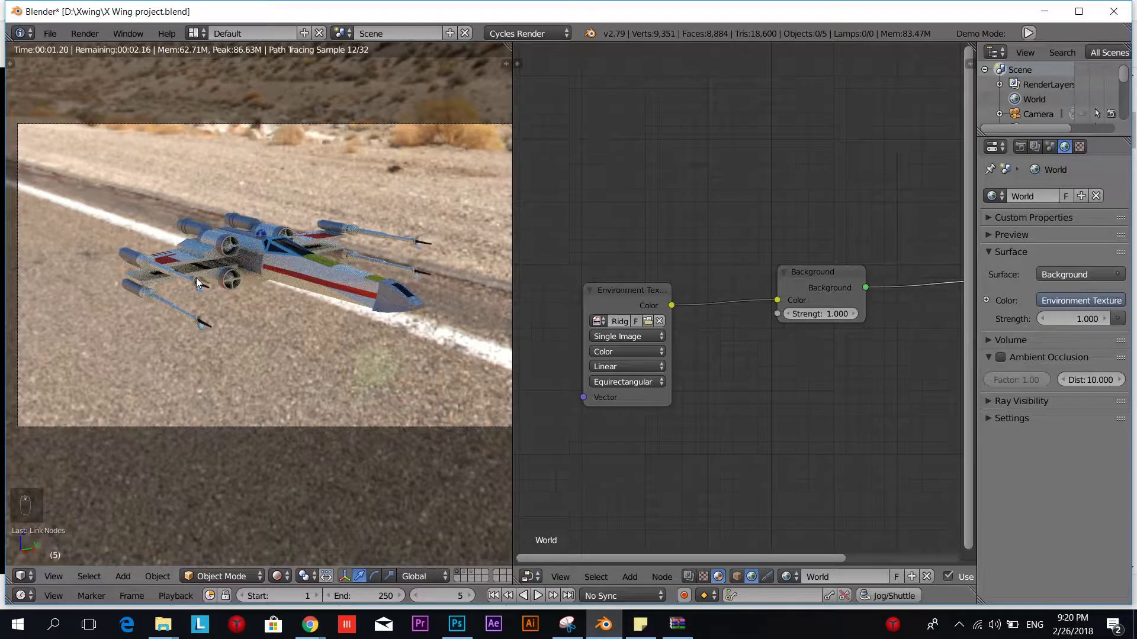
scroll(194, 279, up, 2)
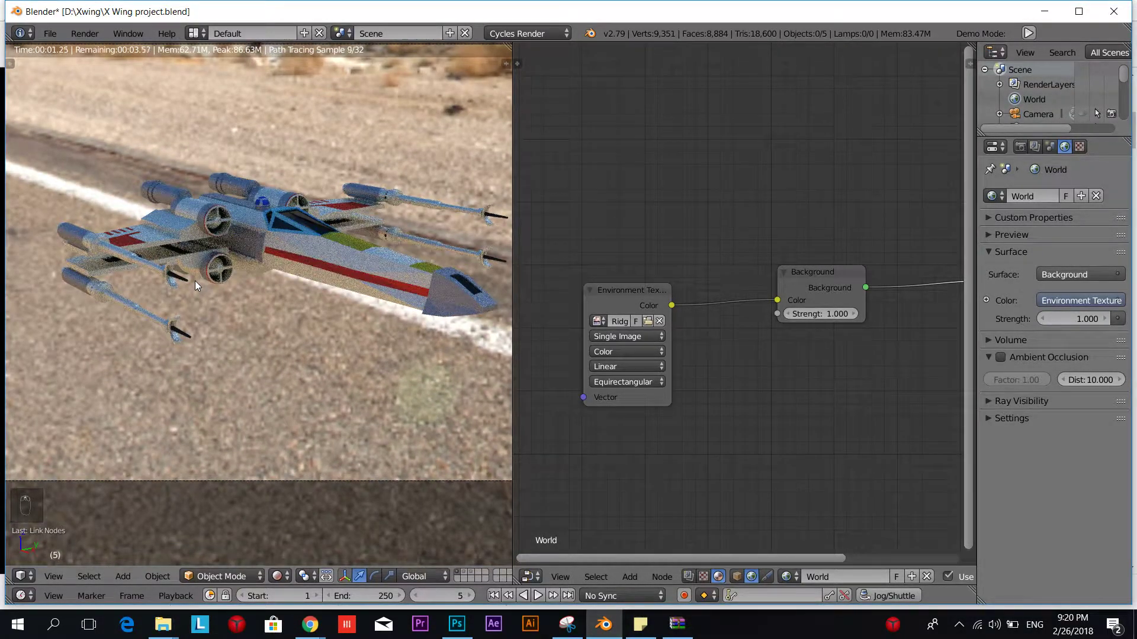
scroll(194, 281, down, 2)
scroll(194, 281, down, 1)
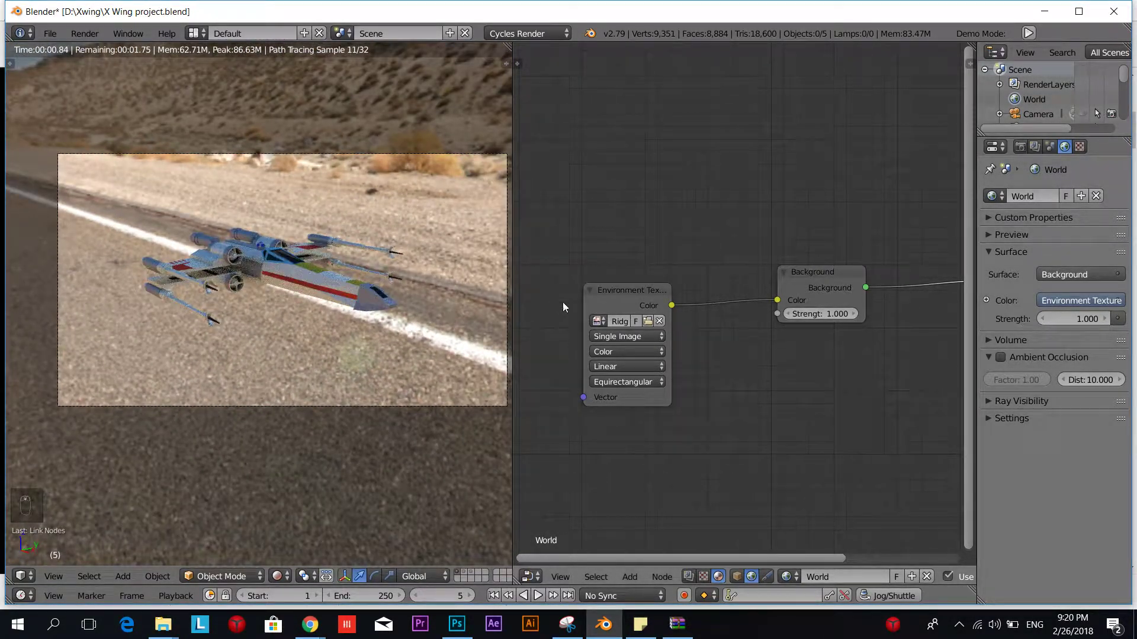